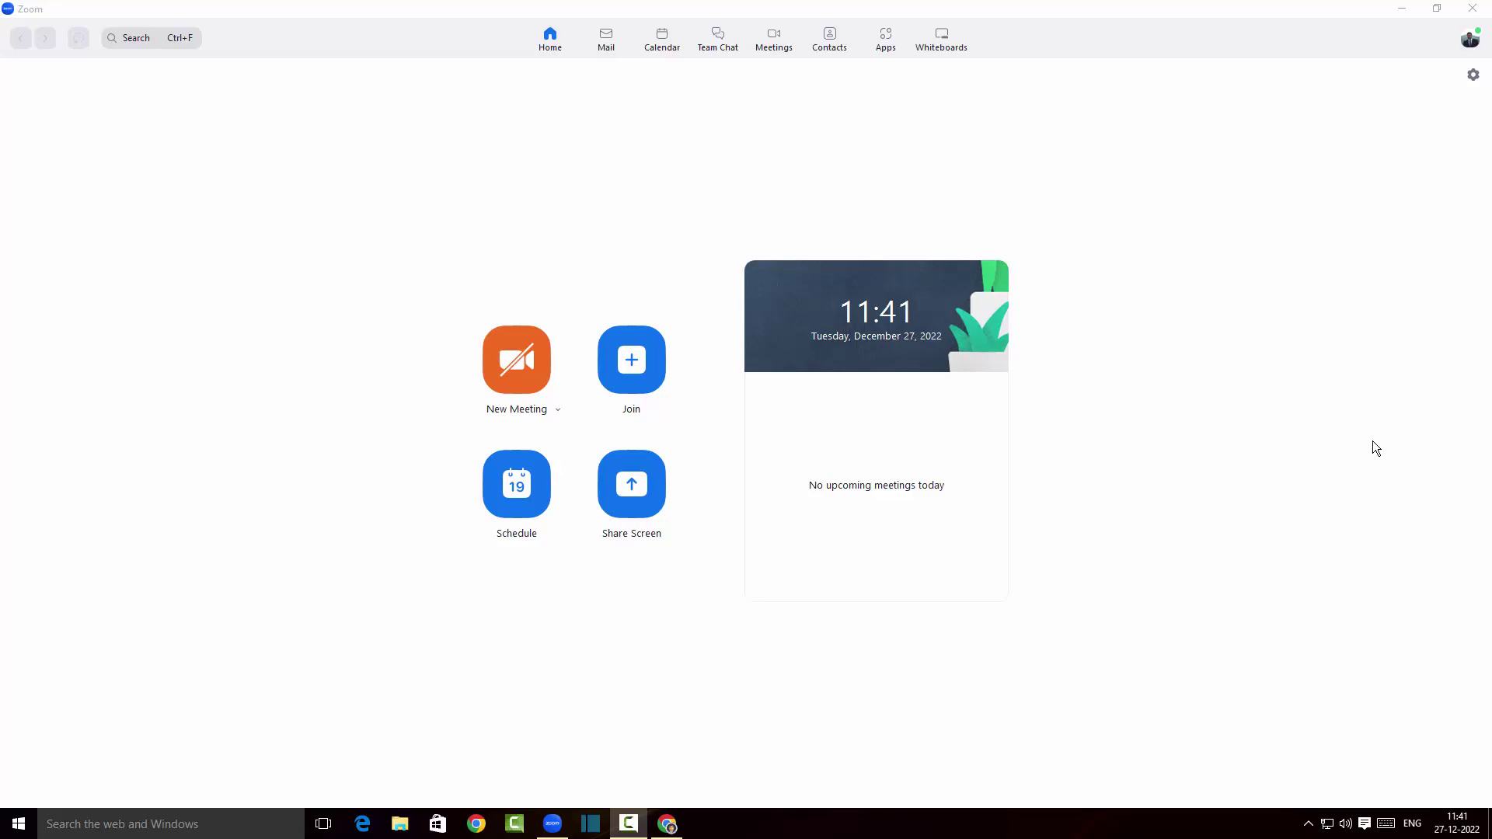
- Browse Zoom's app directory to the CRM category and open the details of HubSpot App for Zoom Meetings
left_click(885, 43)
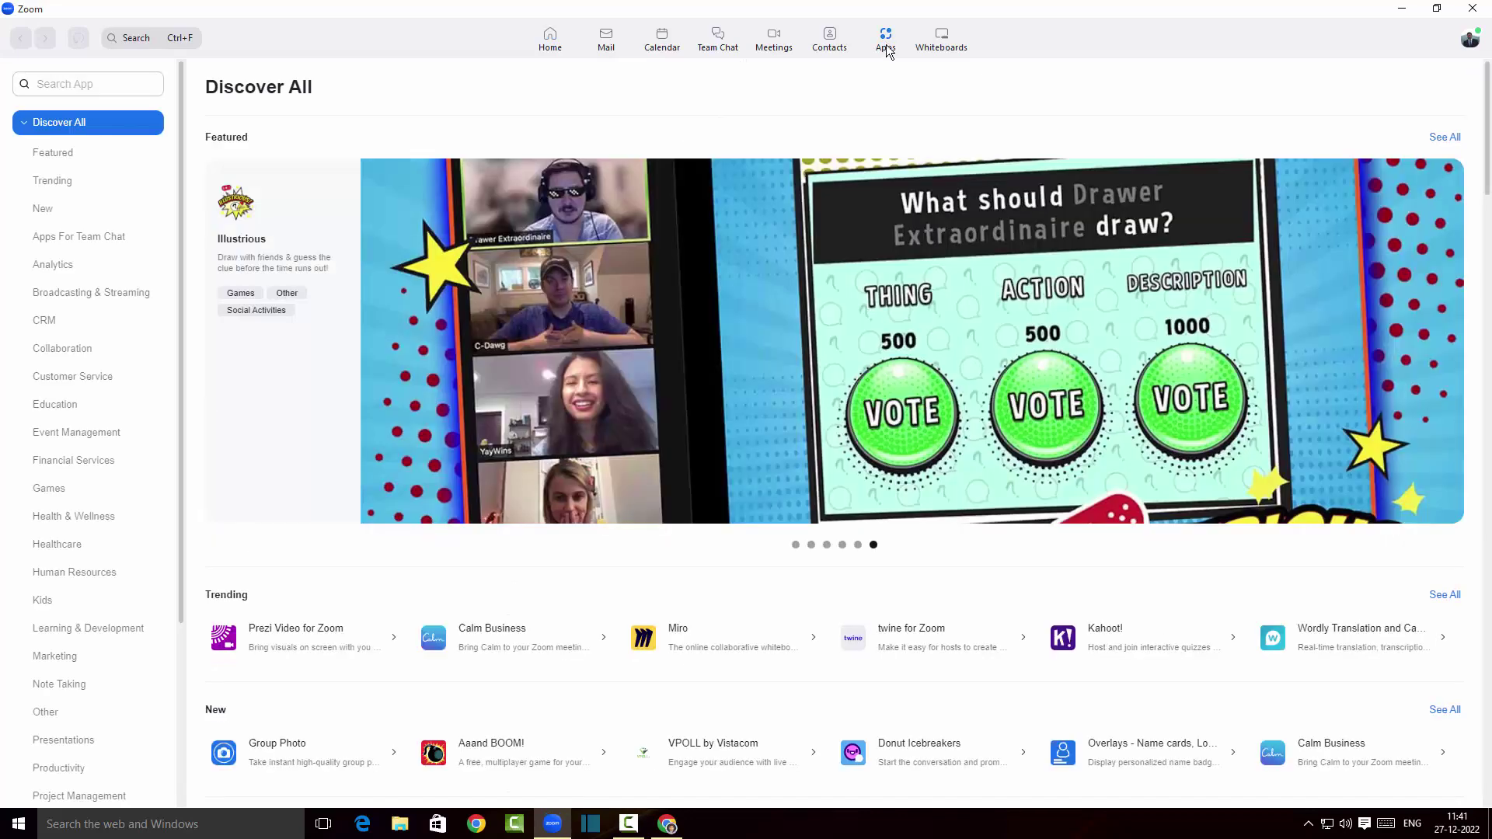
scroll(565, 246, "down", 6)
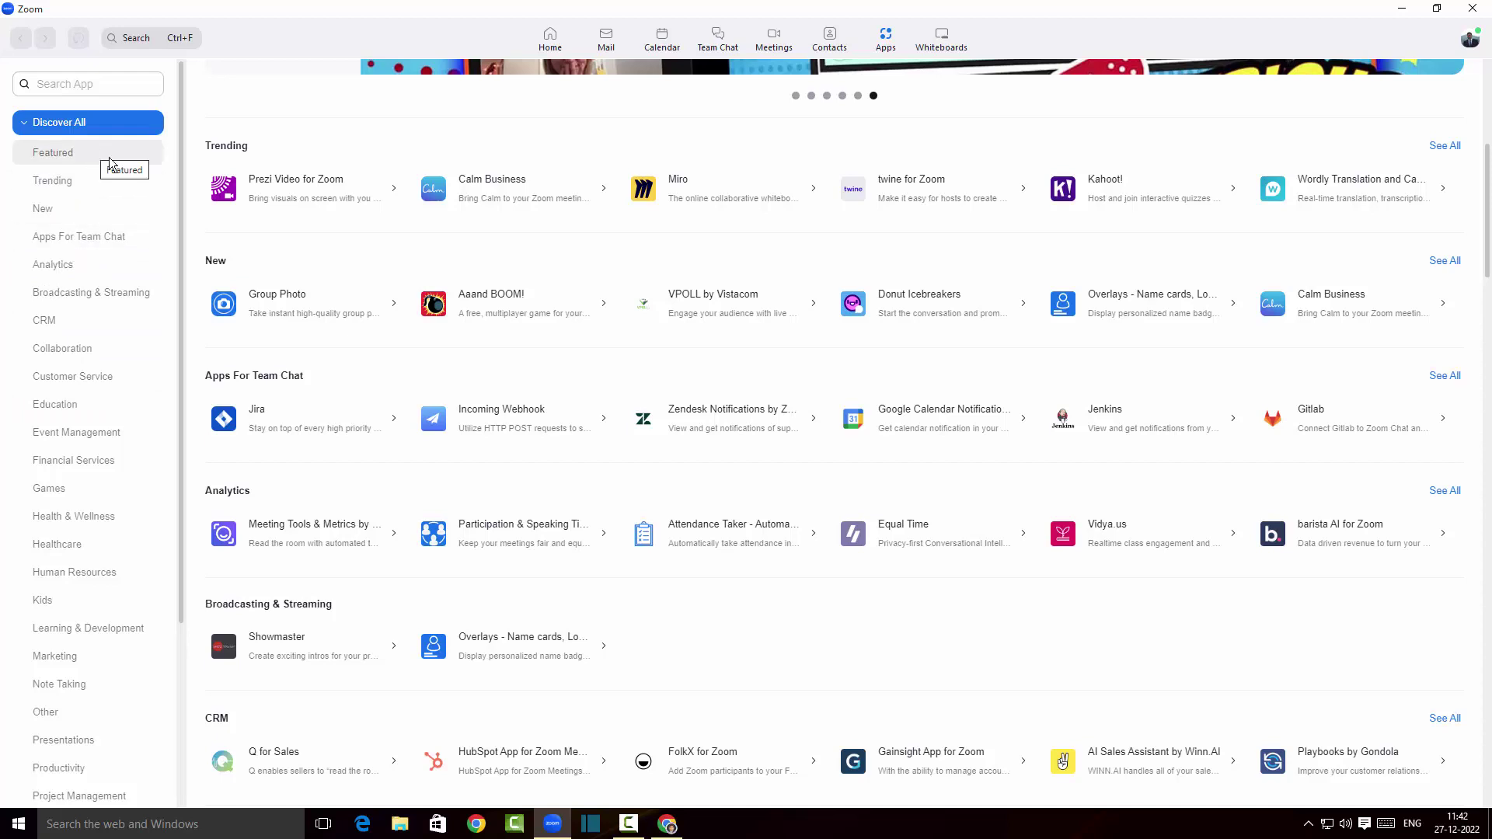
left_click(68, 322)
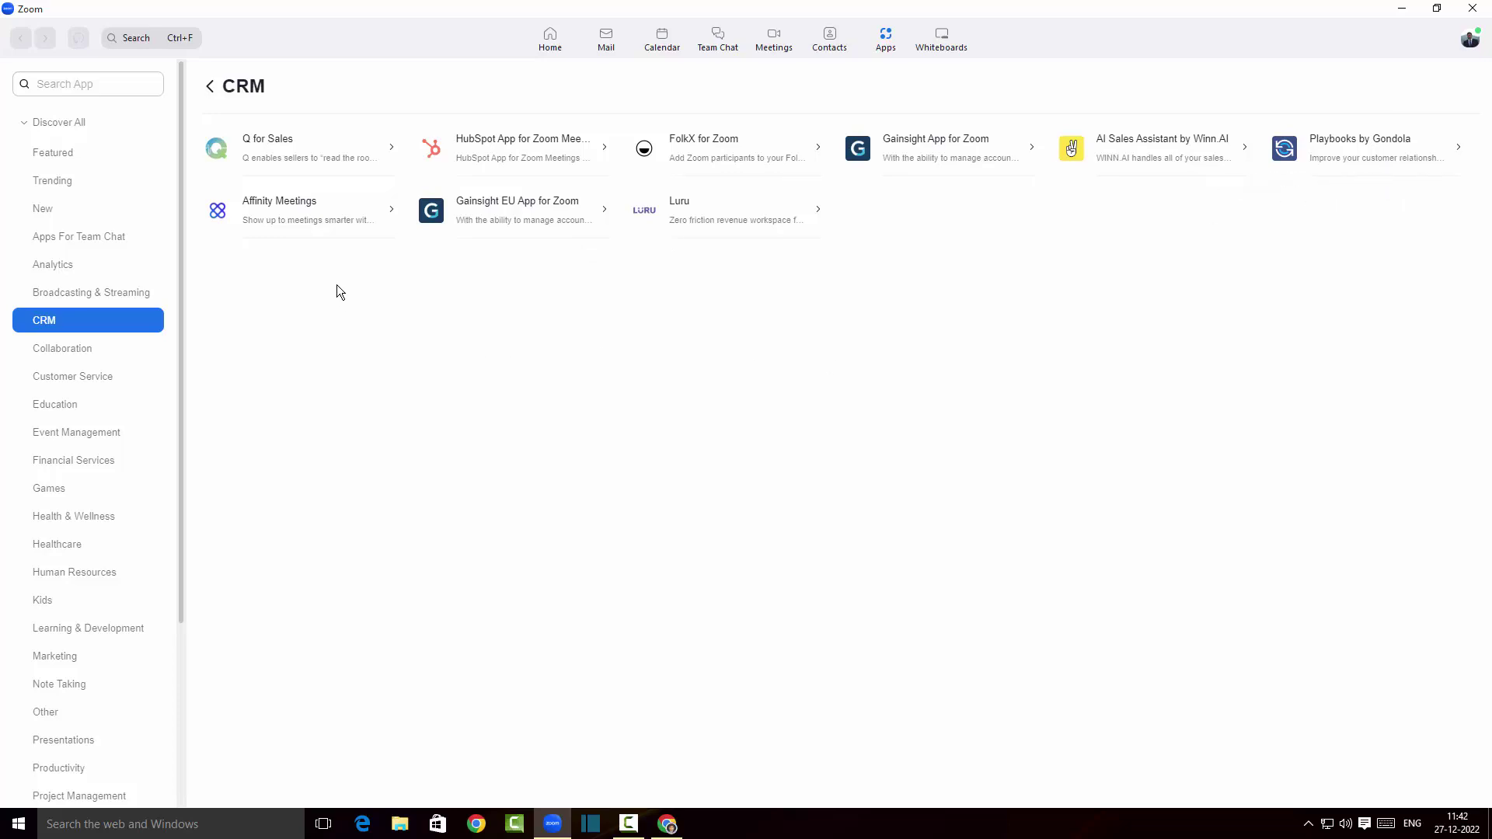
left_click(553, 154)
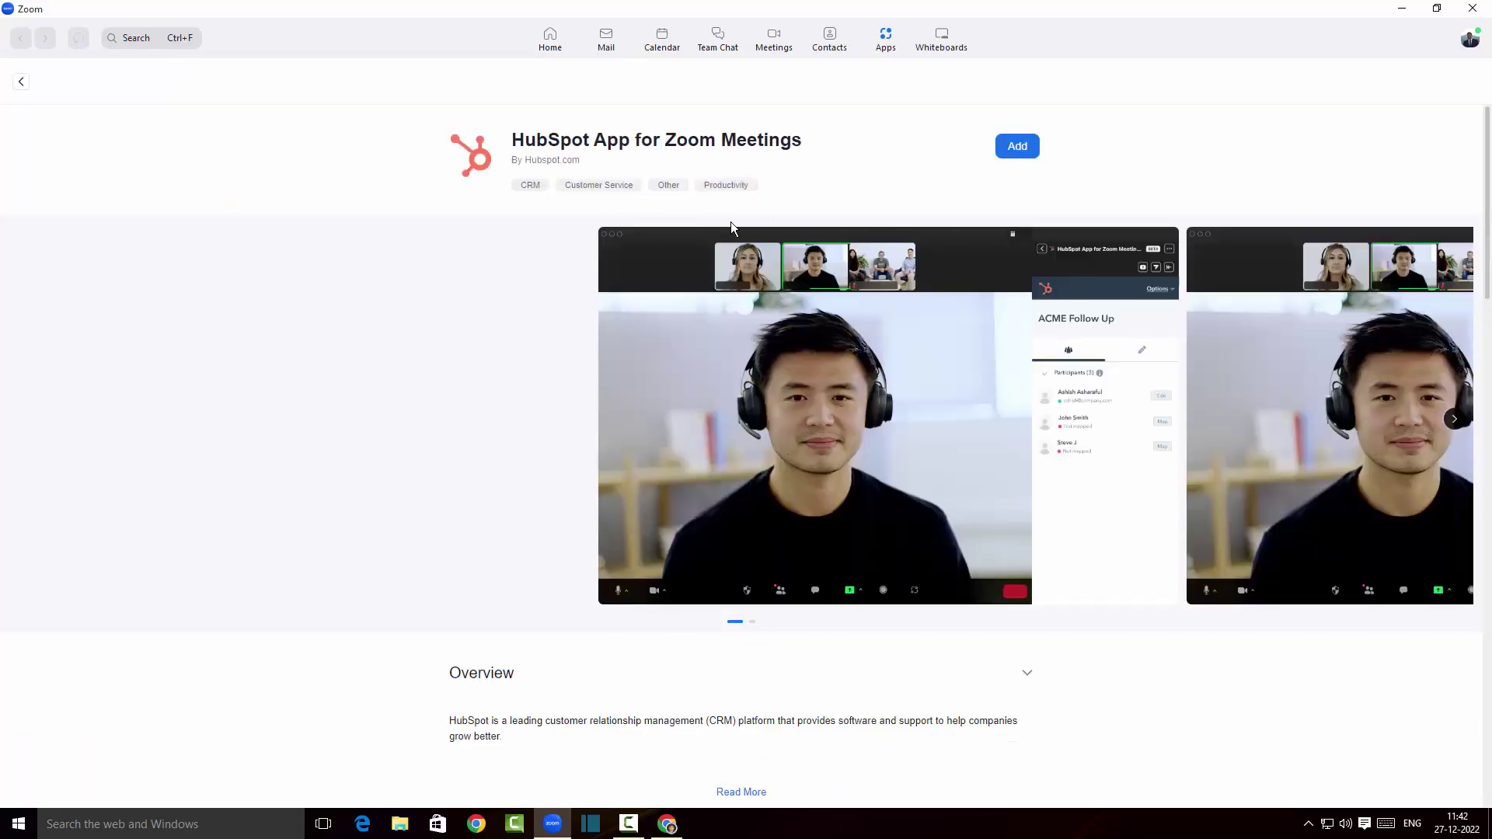
scroll(755, 297, "down", 3)
scroll(757, 296, "up", 4)
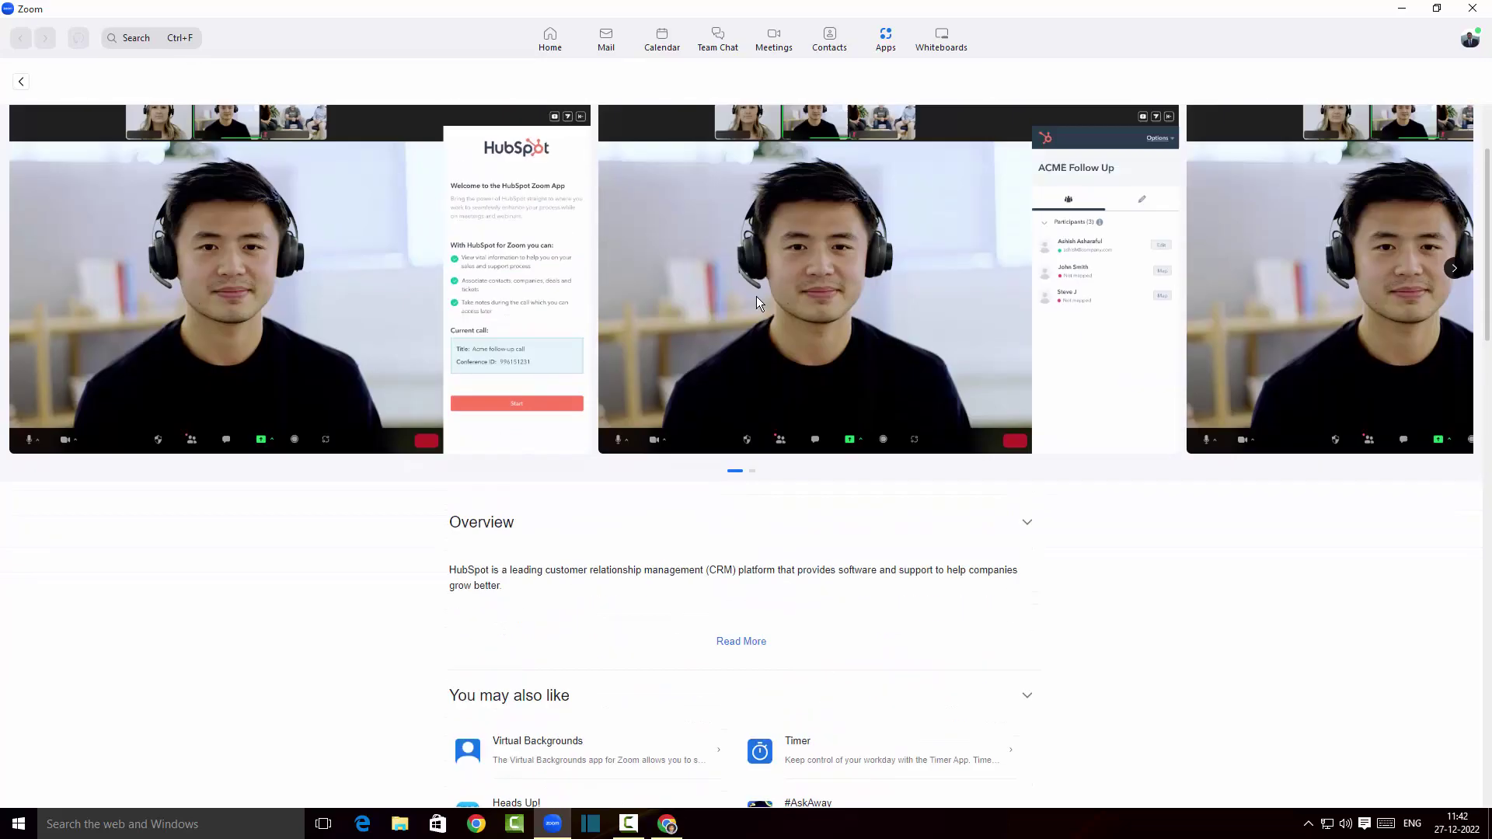
- Add HubSpot App for Zoom Meetings, allow it to use shared access permissions, and open it in Zoom Meetings
left_click(1015, 147)
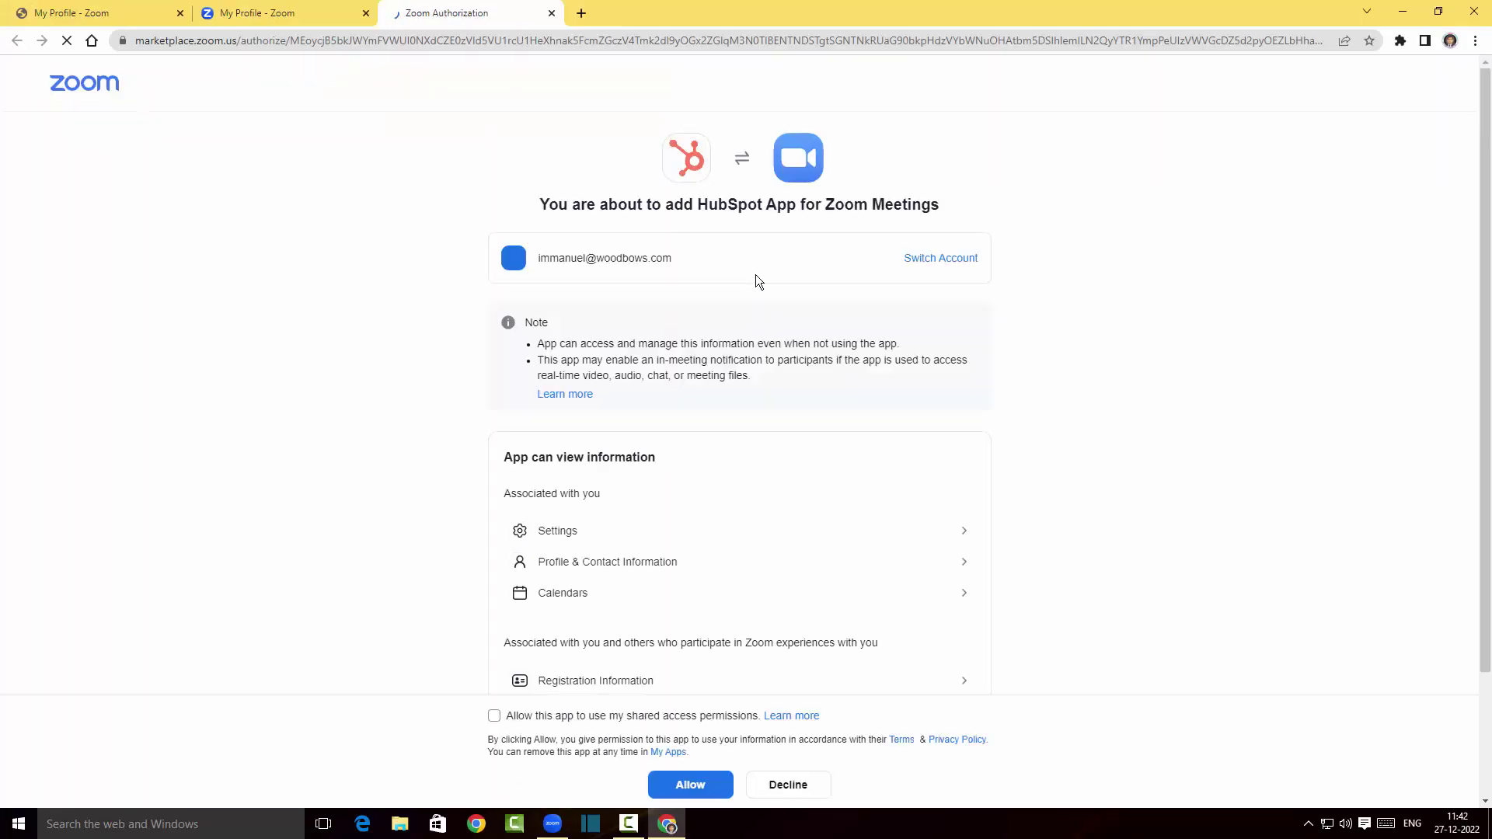
scroll(366, 306, "down", 1)
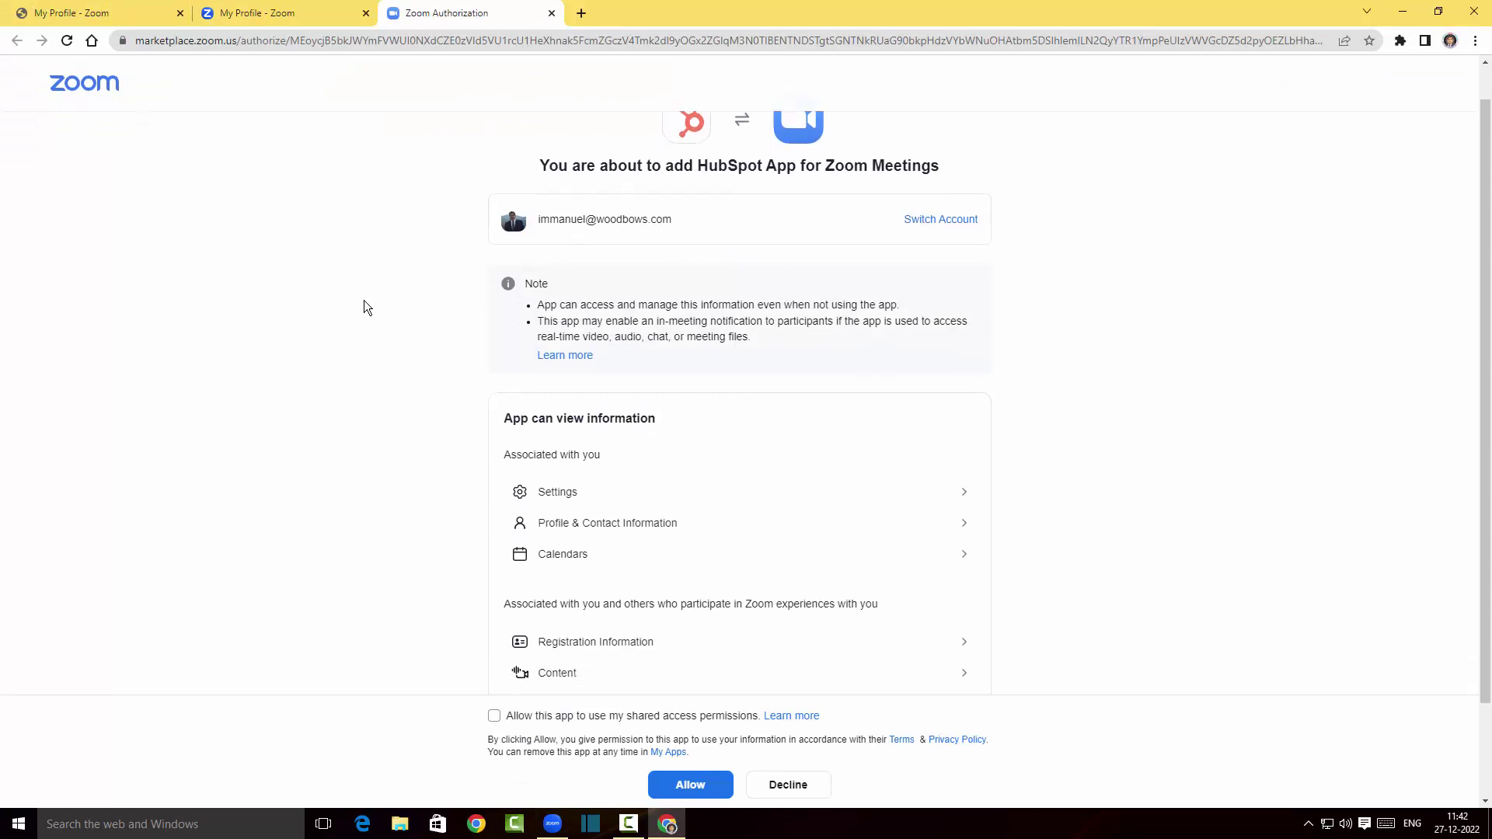
scroll(366, 306, "up", 1)
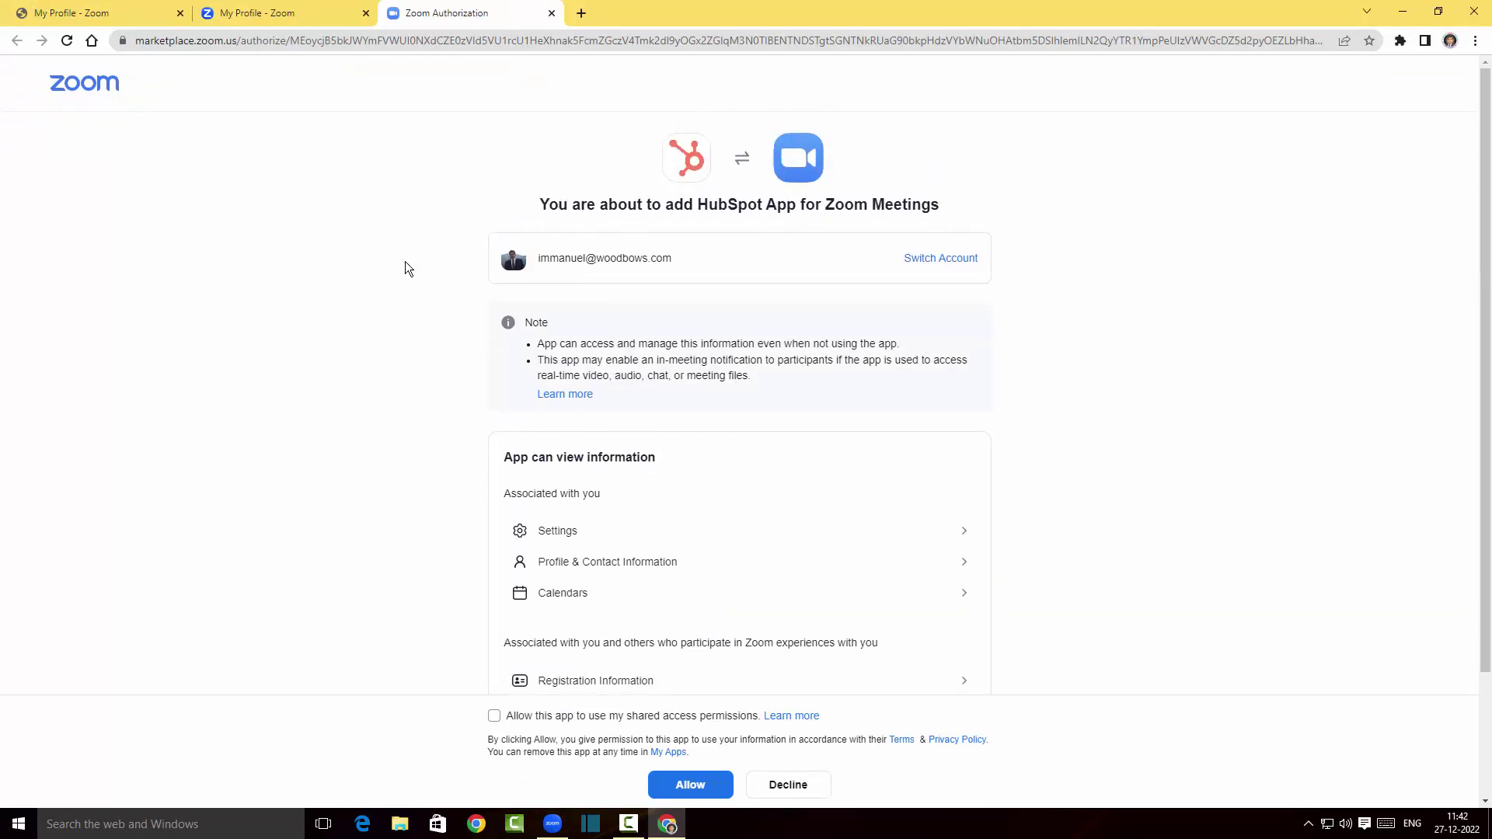
scroll(405, 267, "down", 1)
scroll(482, 338, "up", 2)
scroll(488, 334, "down", 3)
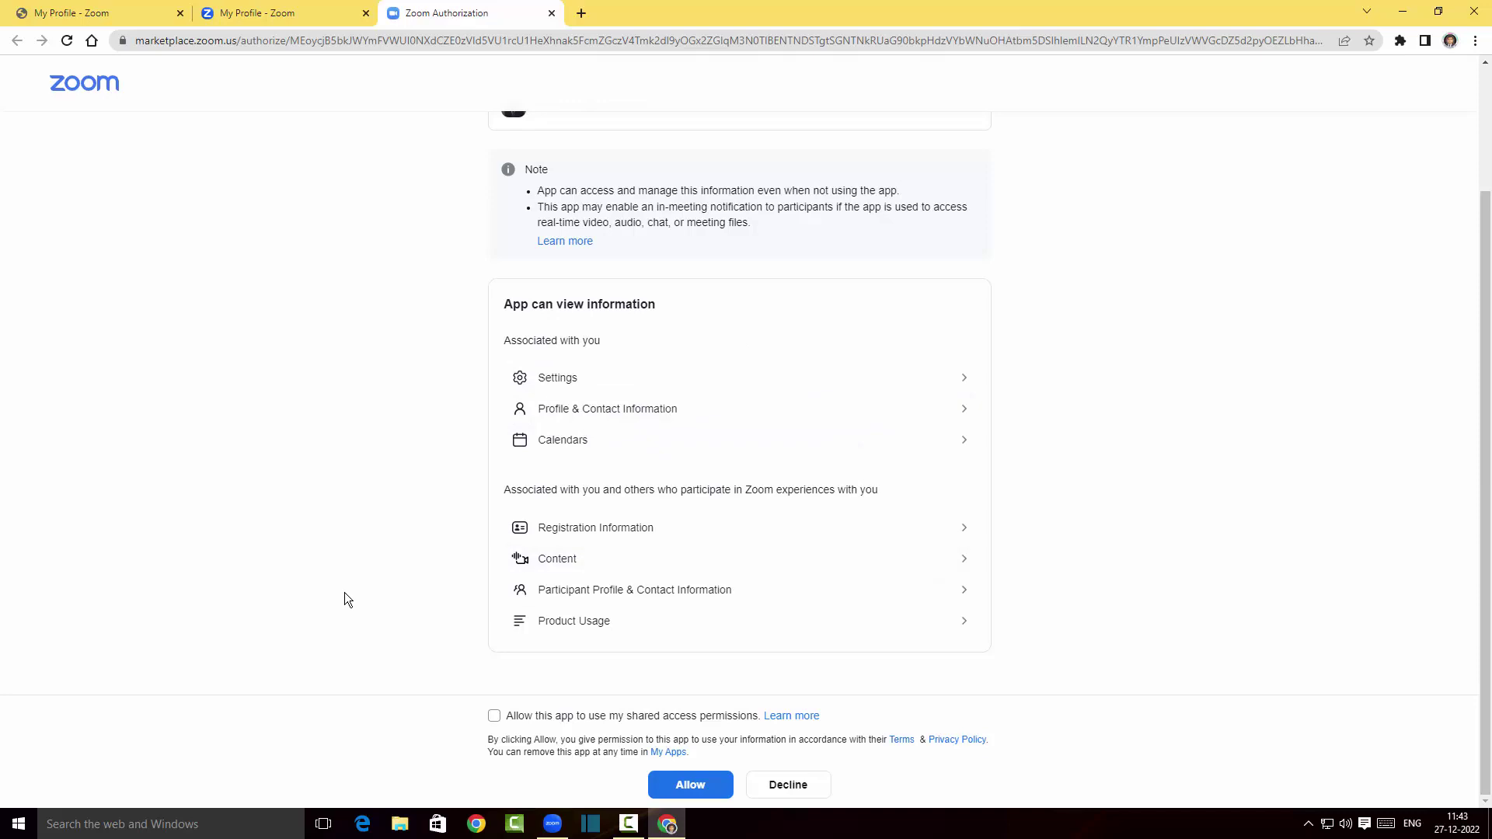
left_click(494, 715)
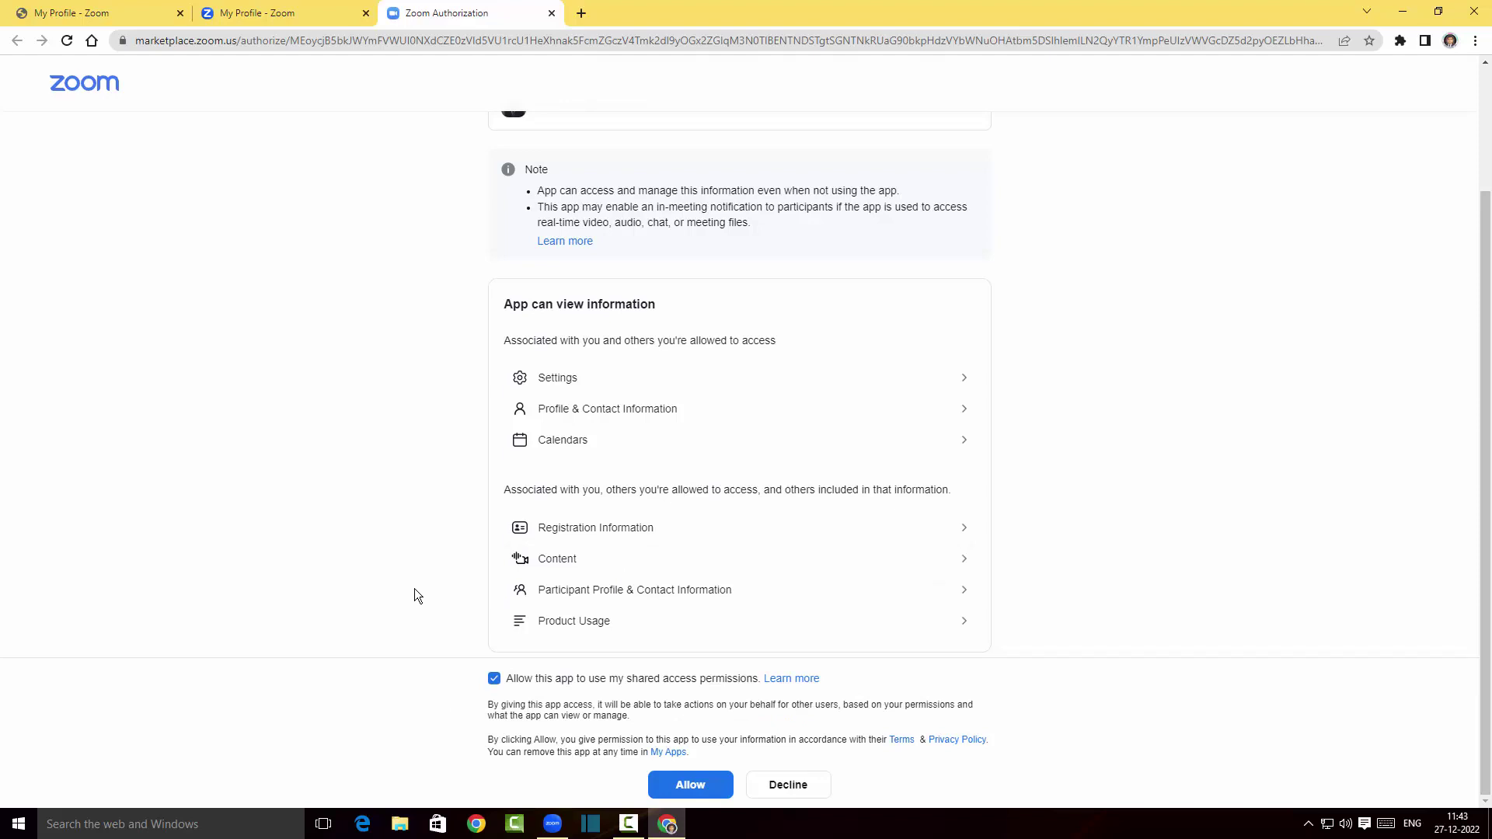
left_click(685, 788)
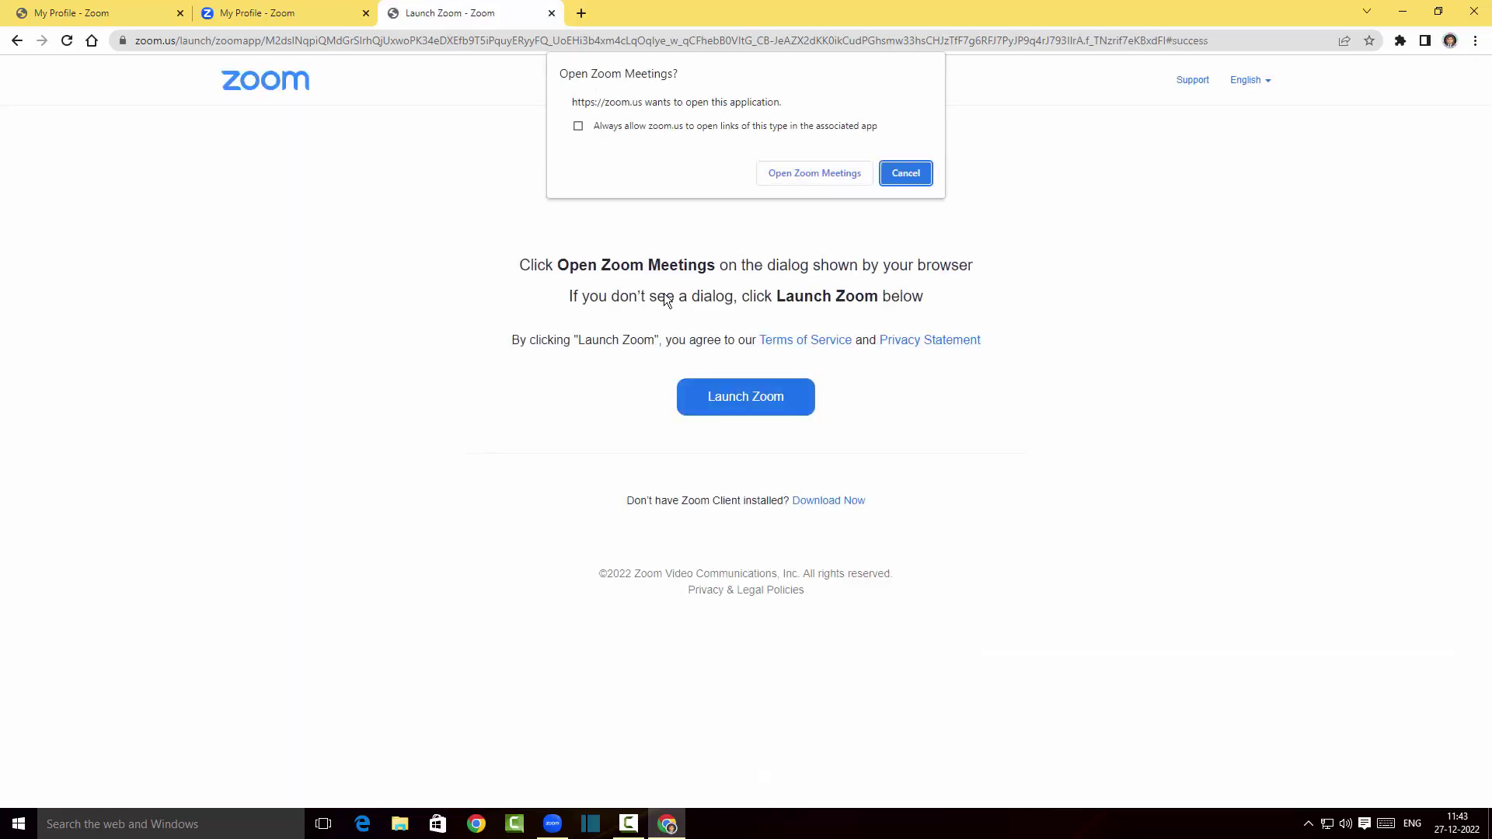
left_click(805, 175)
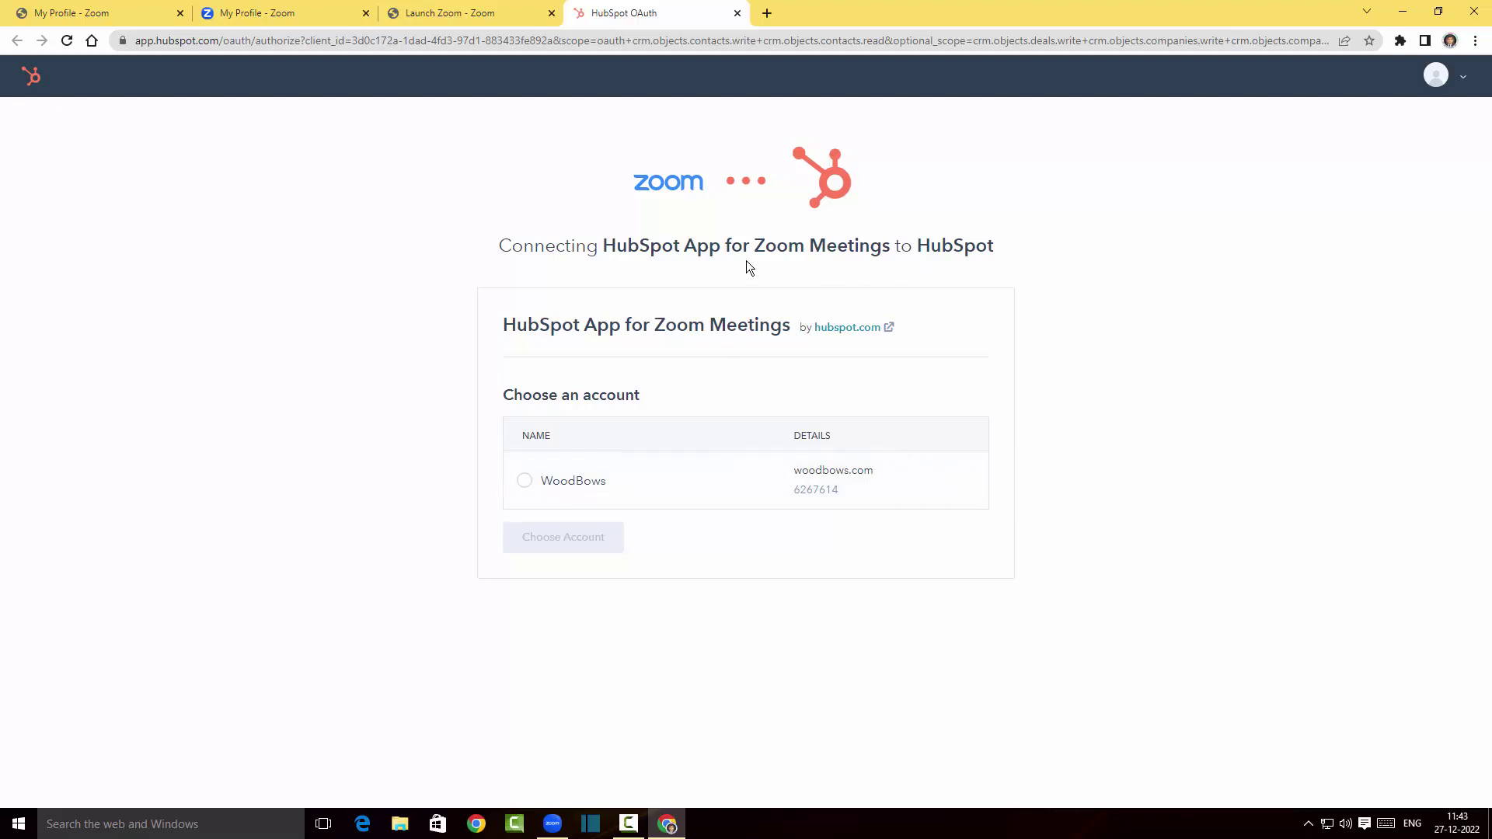
- Connect the app to the WoodBows HubSpot account, return to Zoom Meetings and start the HubSpot app
left_click(526, 481)
left_click(566, 542)
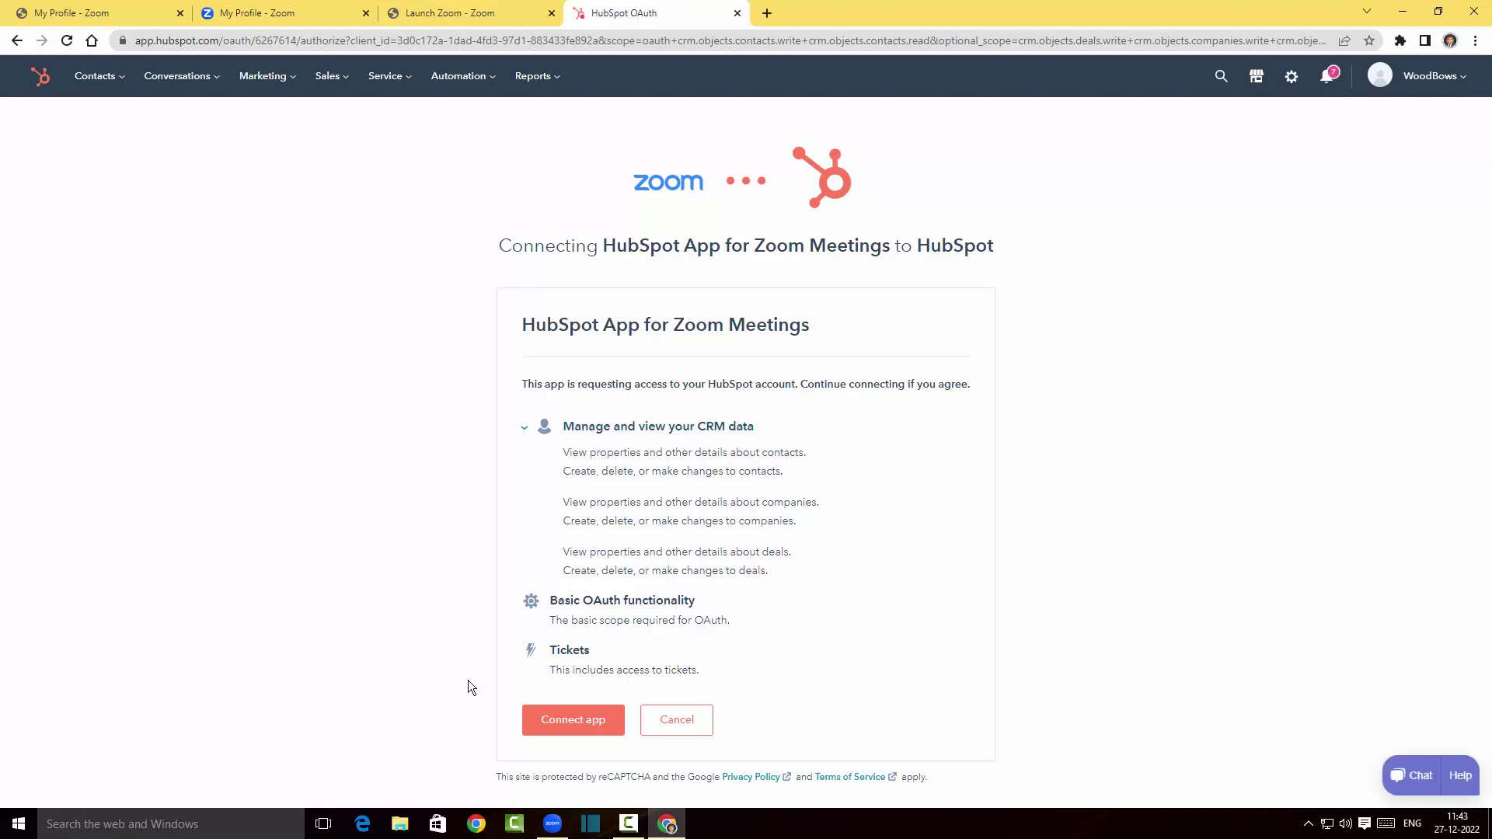
left_click(575, 723)
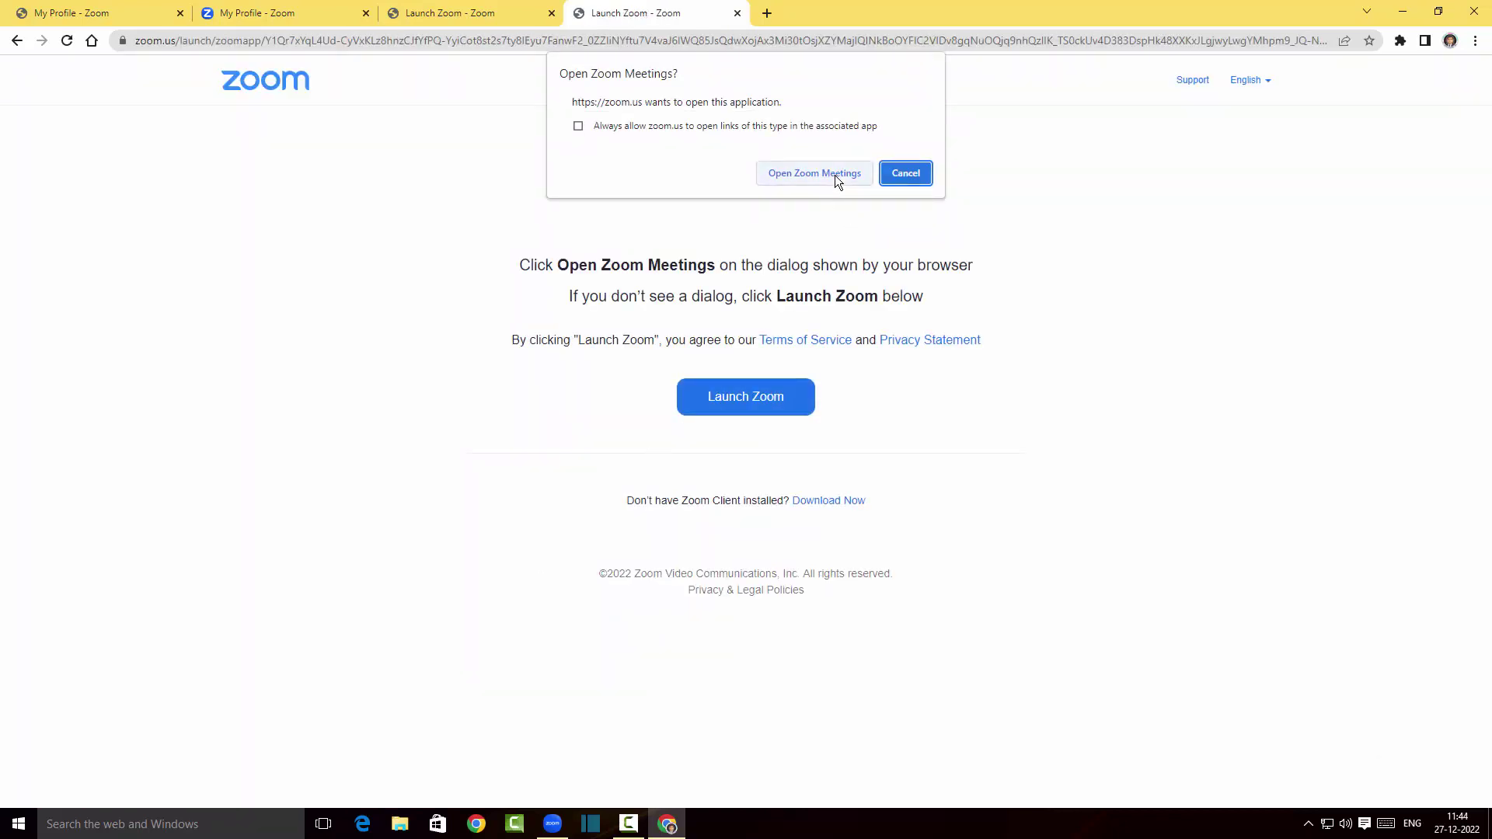
left_click(814, 174)
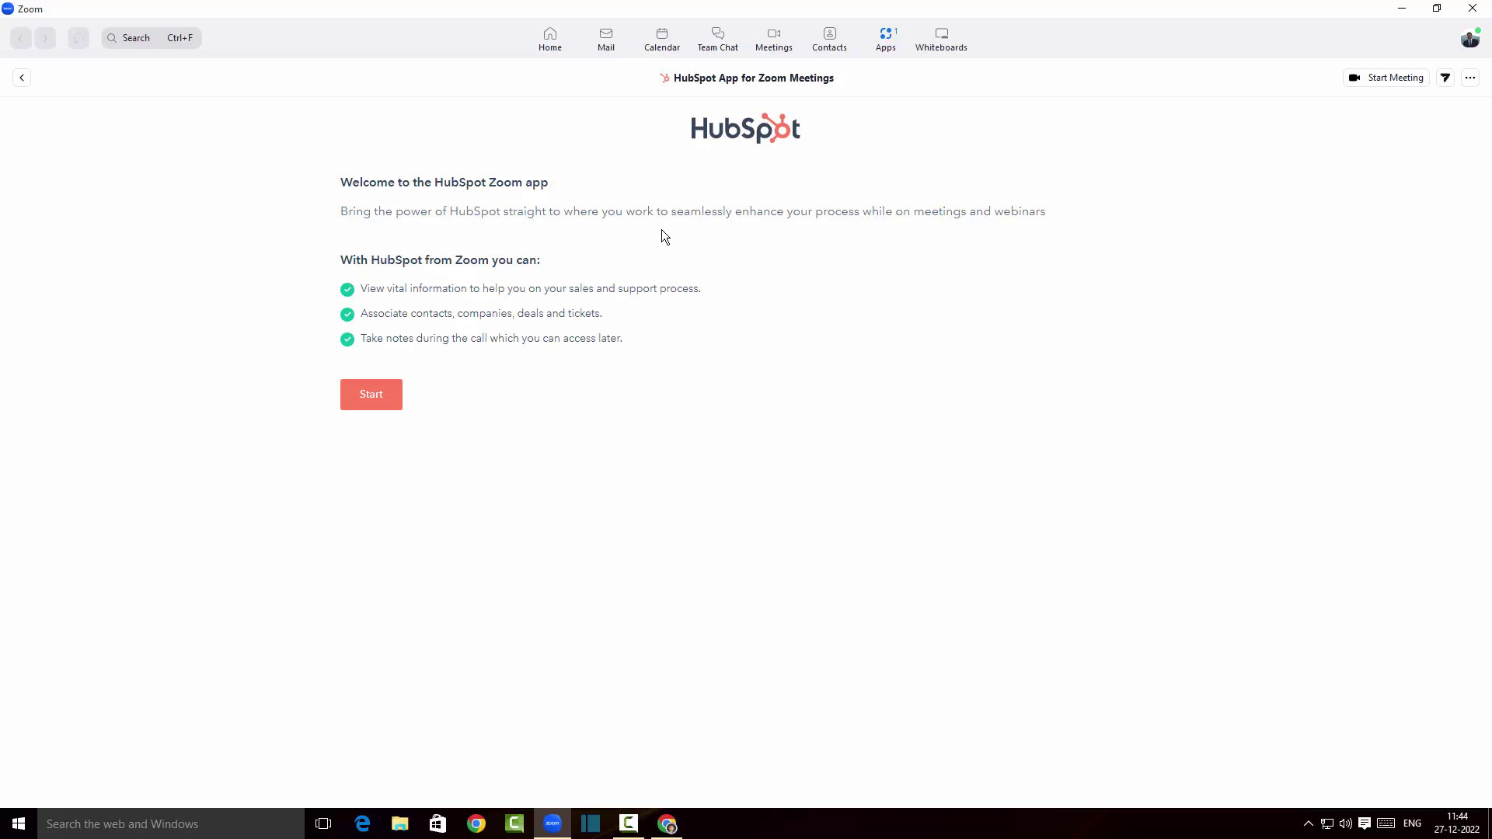
left_click(370, 394)
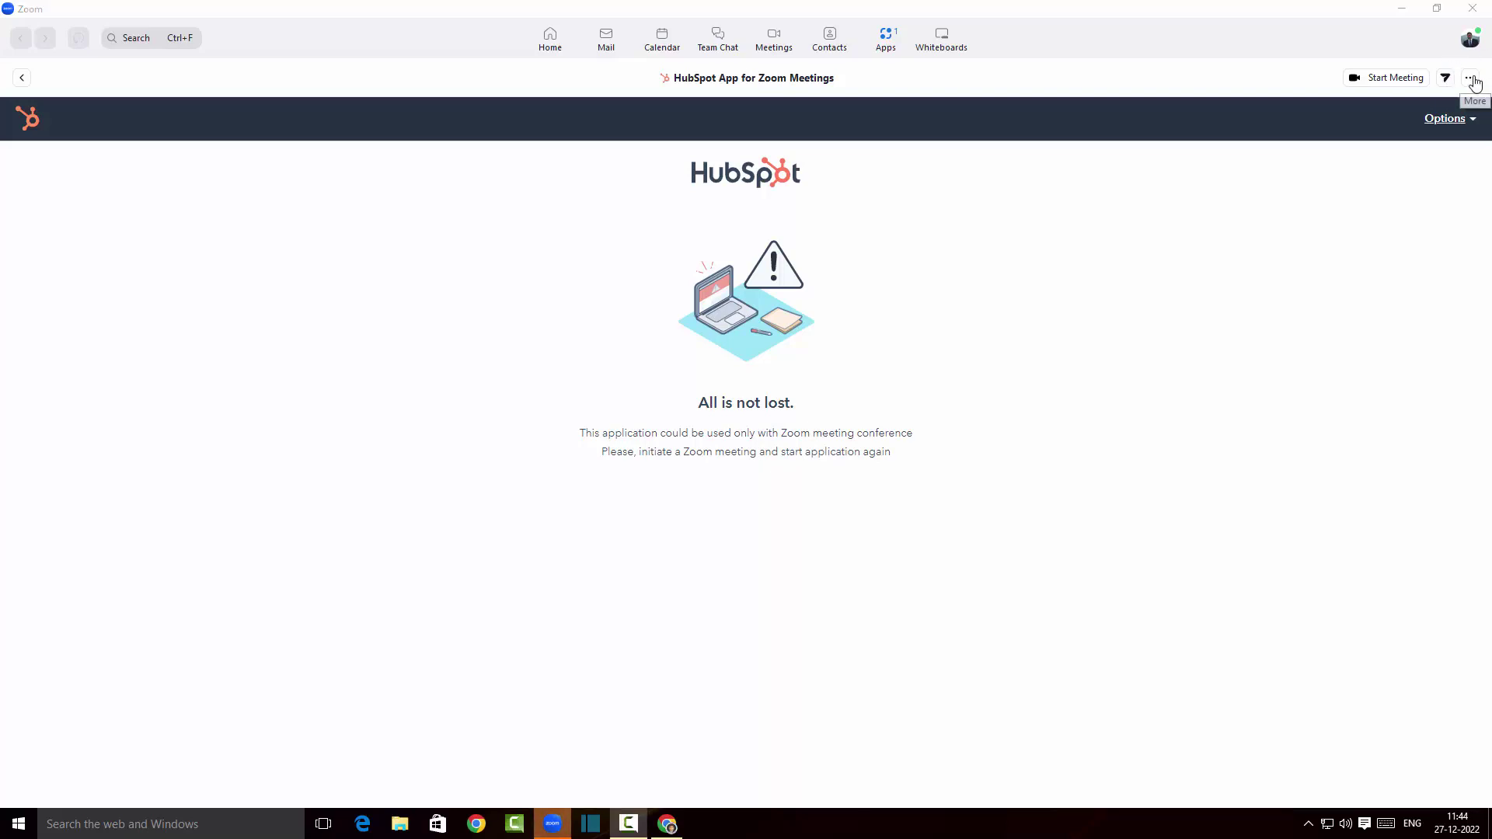
- Refresh the HubSpot app and check its portal options and its window commands
left_click(1471, 78)
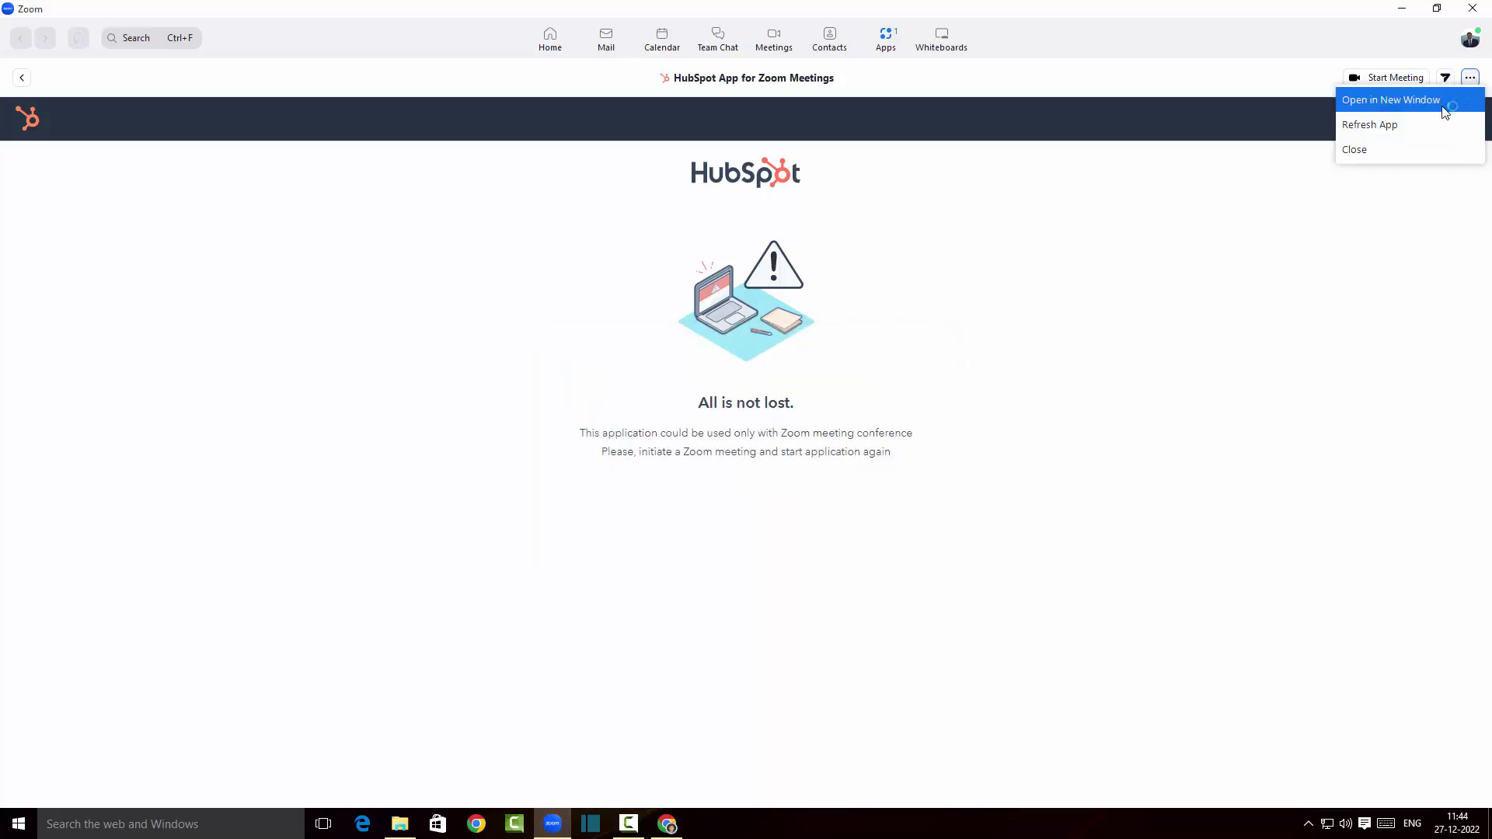
left_click(1411, 125)
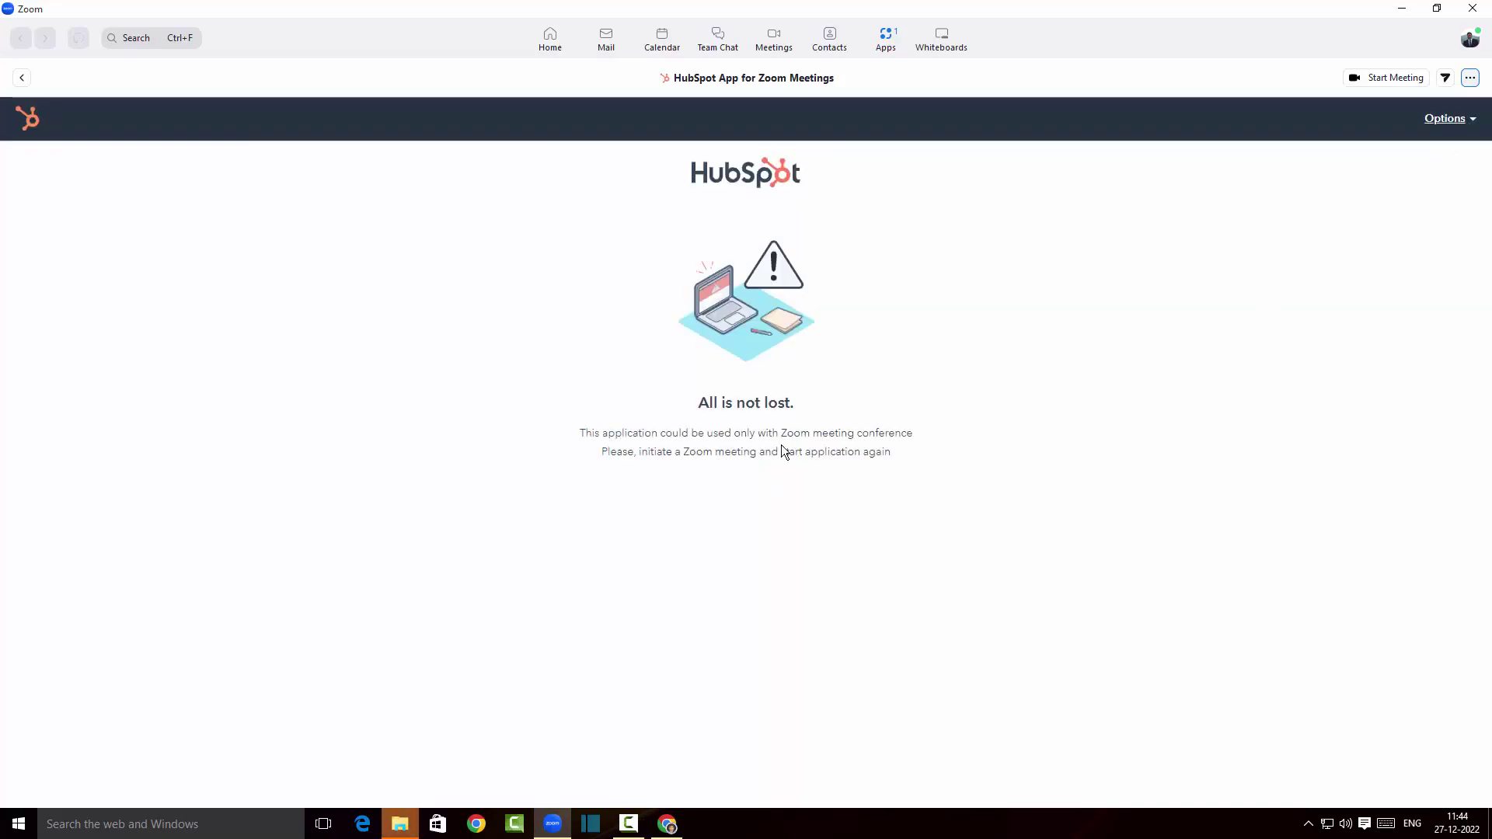
left_click(1465, 118)
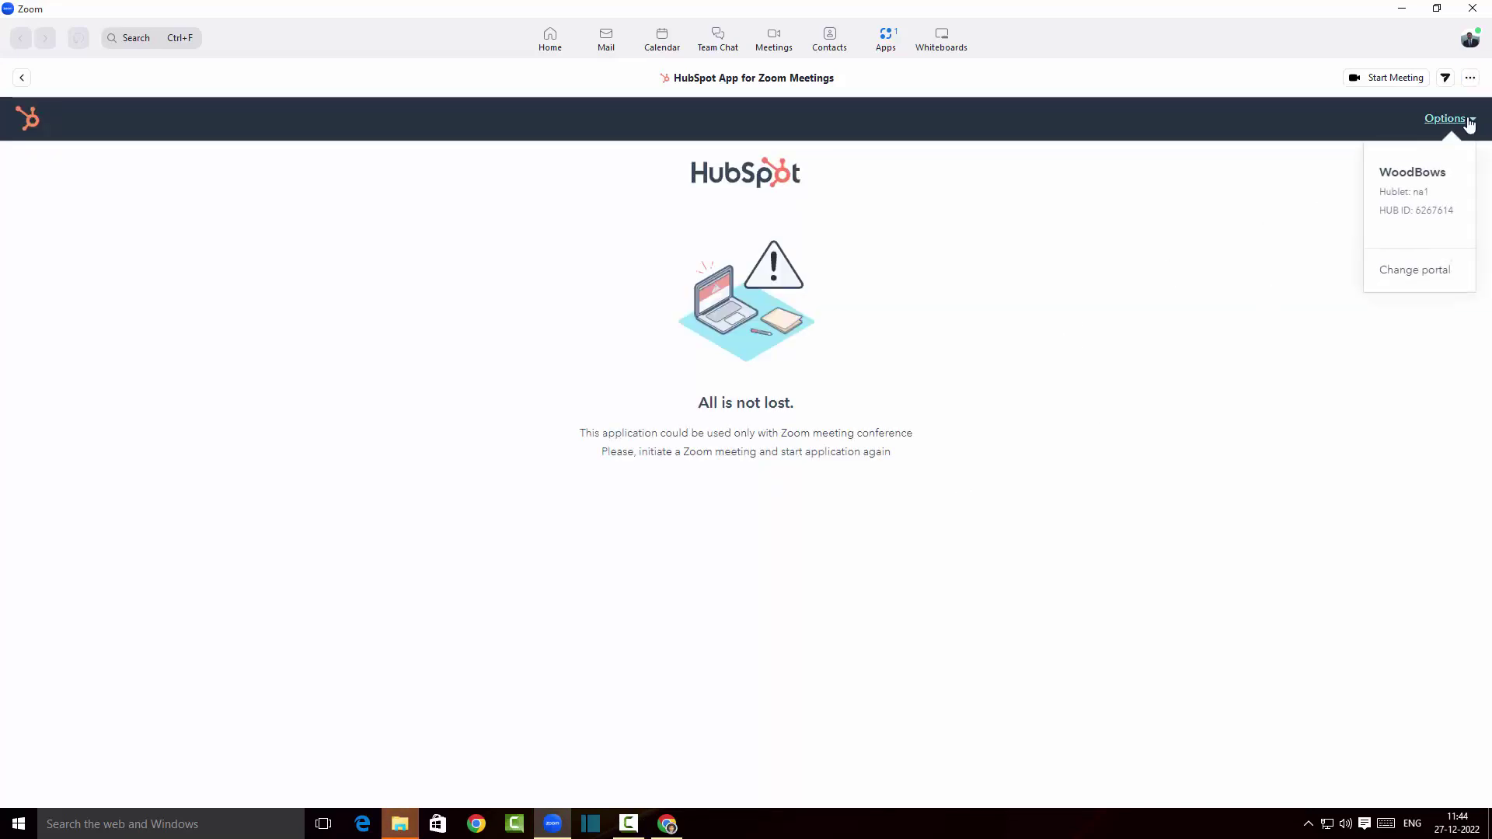
left_click(1296, 272)
left_click(1470, 78)
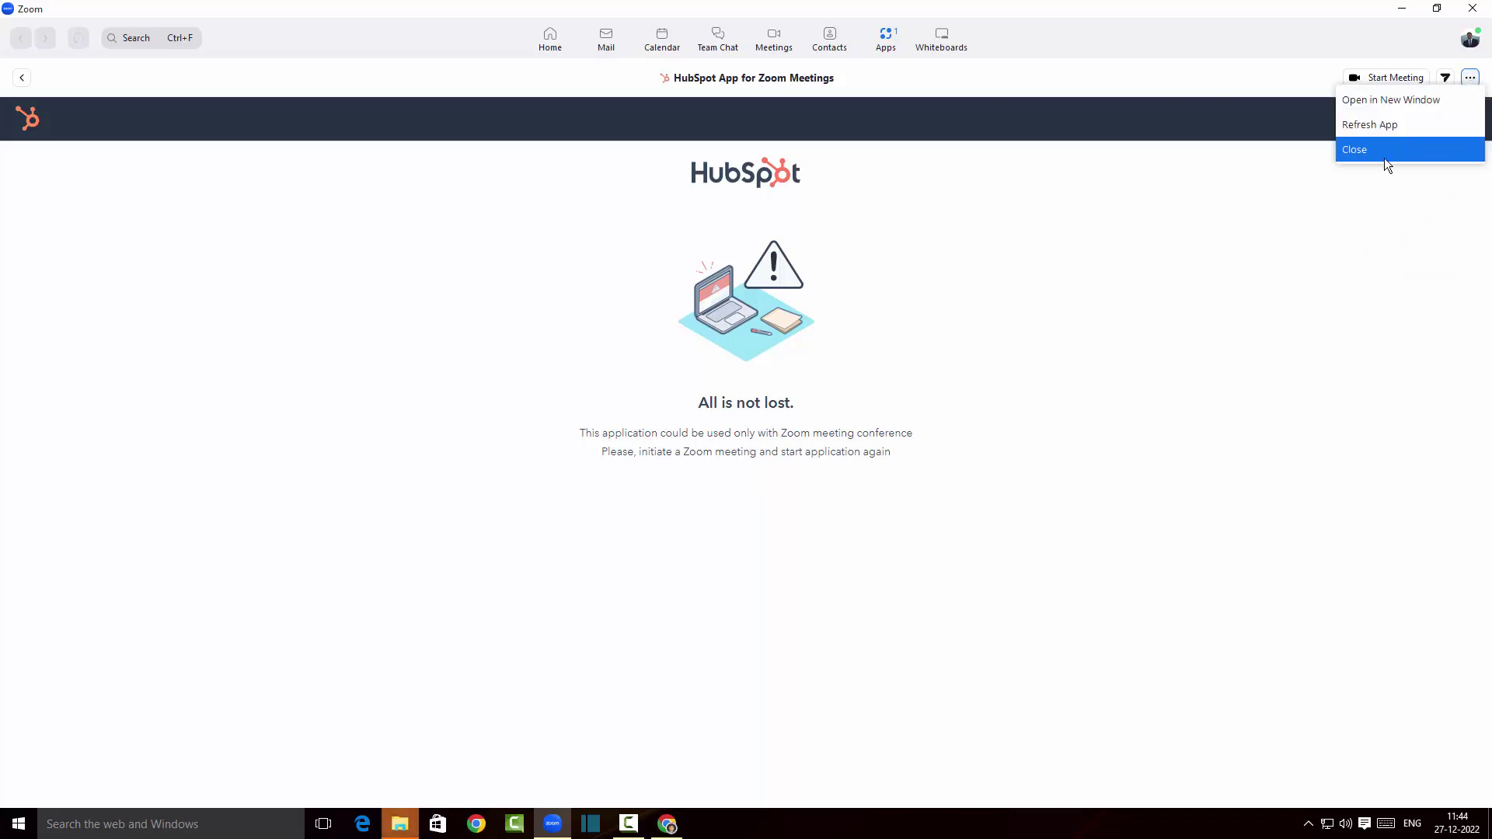
left_click(1065, 263)
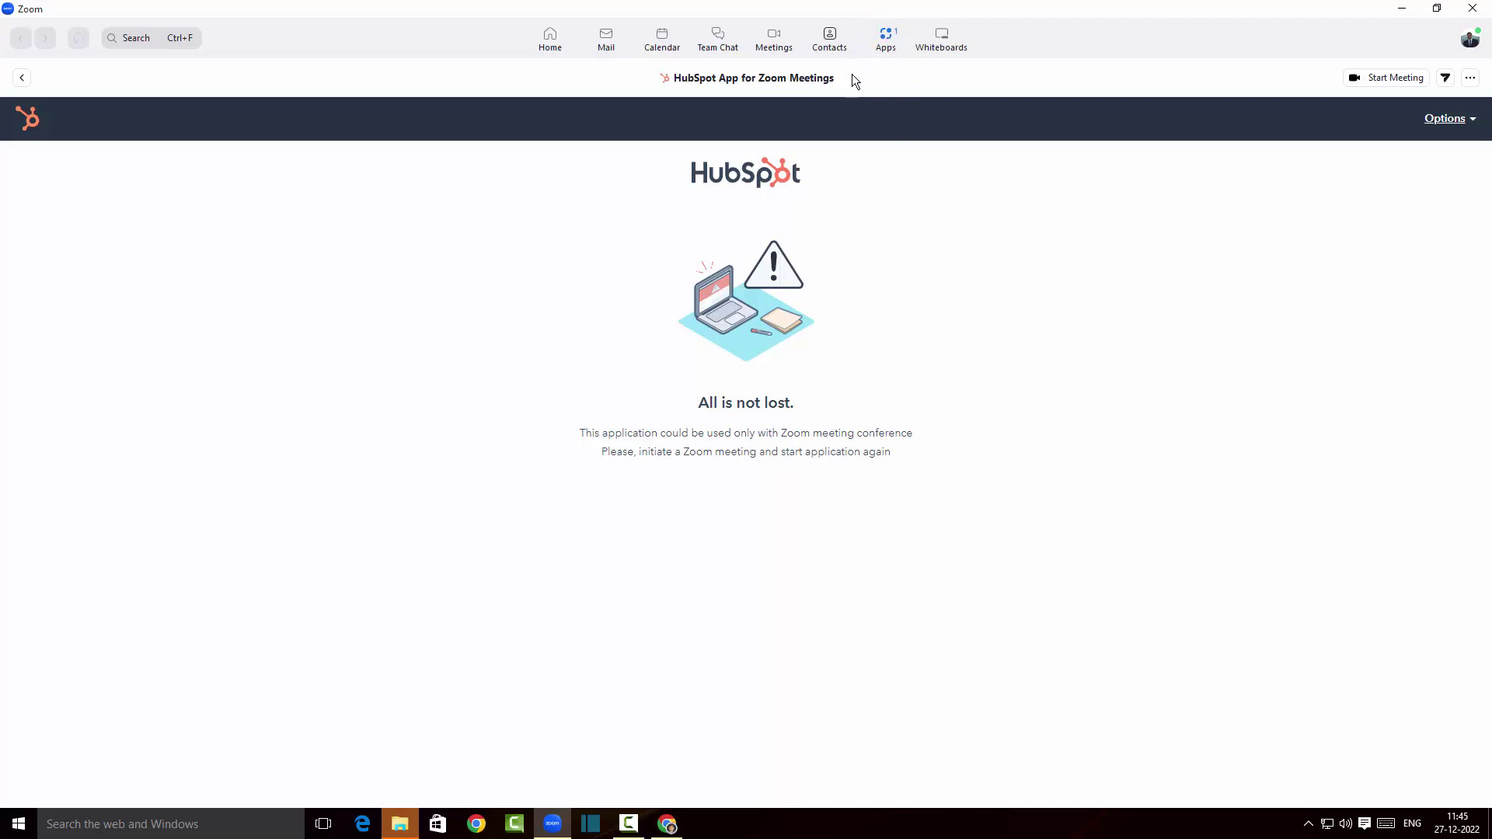
- Return to app discovery and look through the Education, Collaboration and Productivity categories
left_click(20, 80)
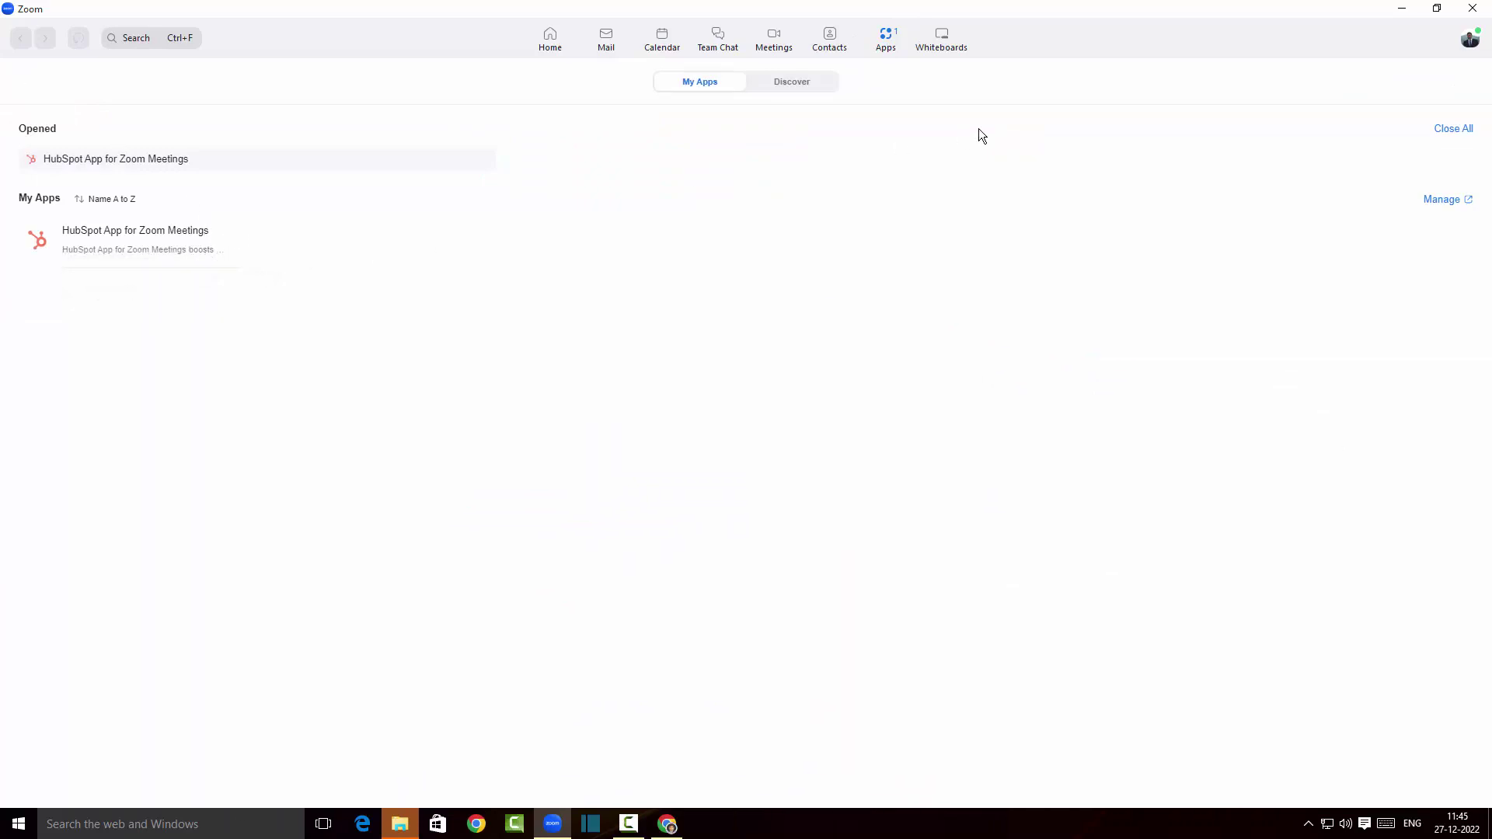
left_click(809, 86)
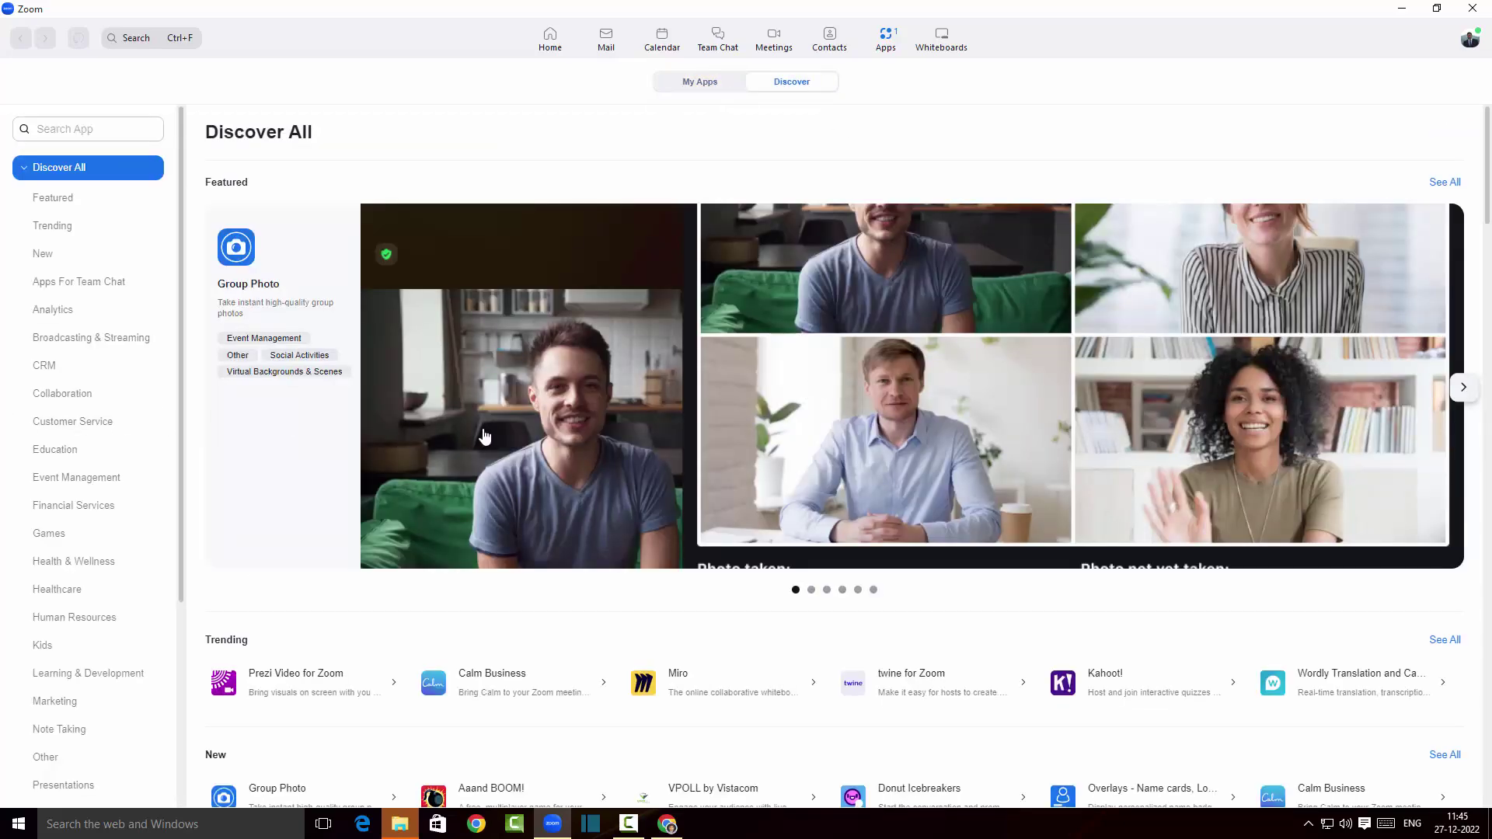
left_click(122, 454)
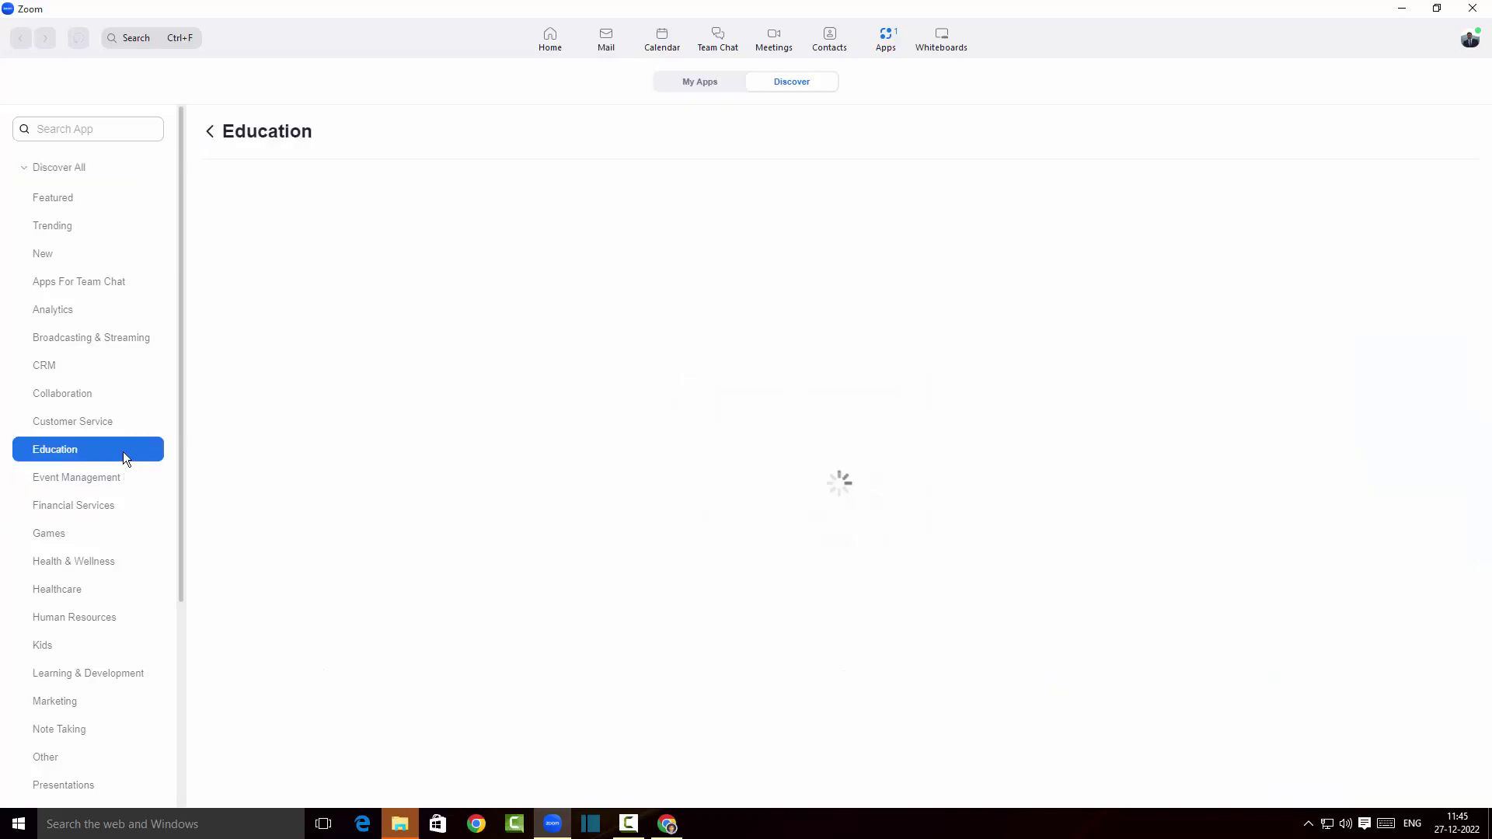
left_click(86, 397)
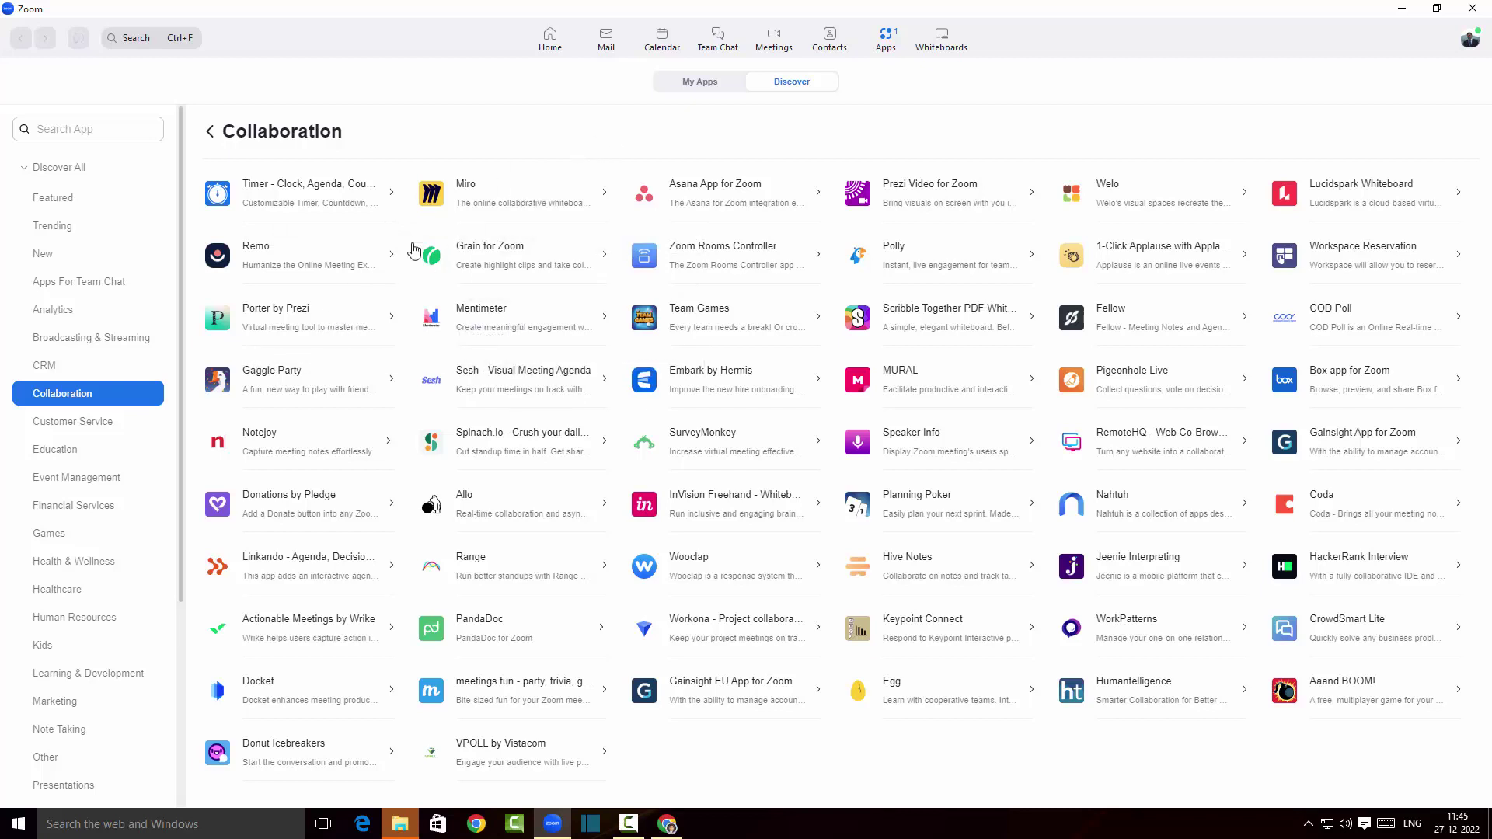
scroll(92, 575, "down", 3)
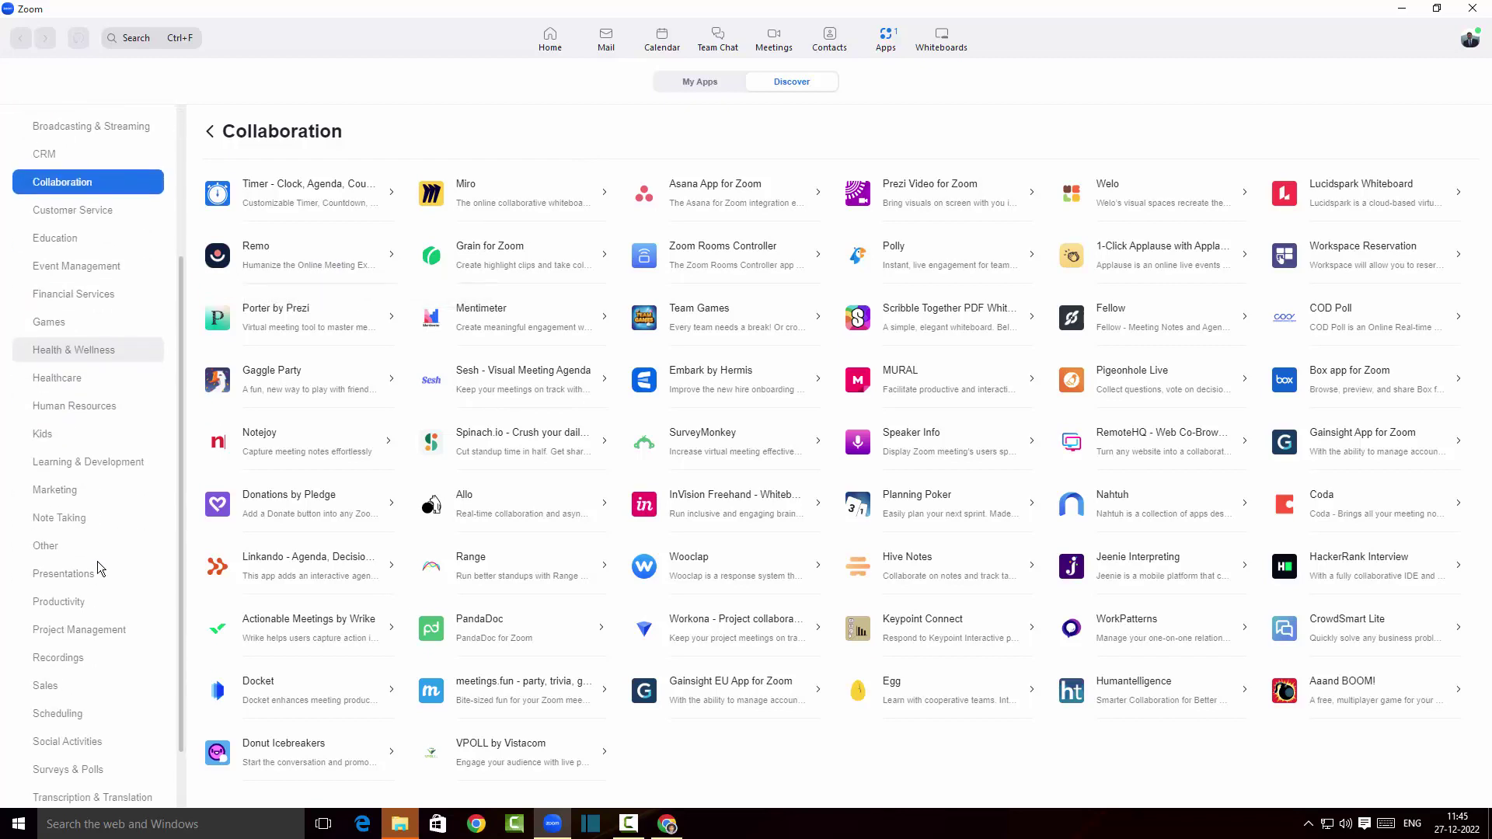
left_click(90, 602)
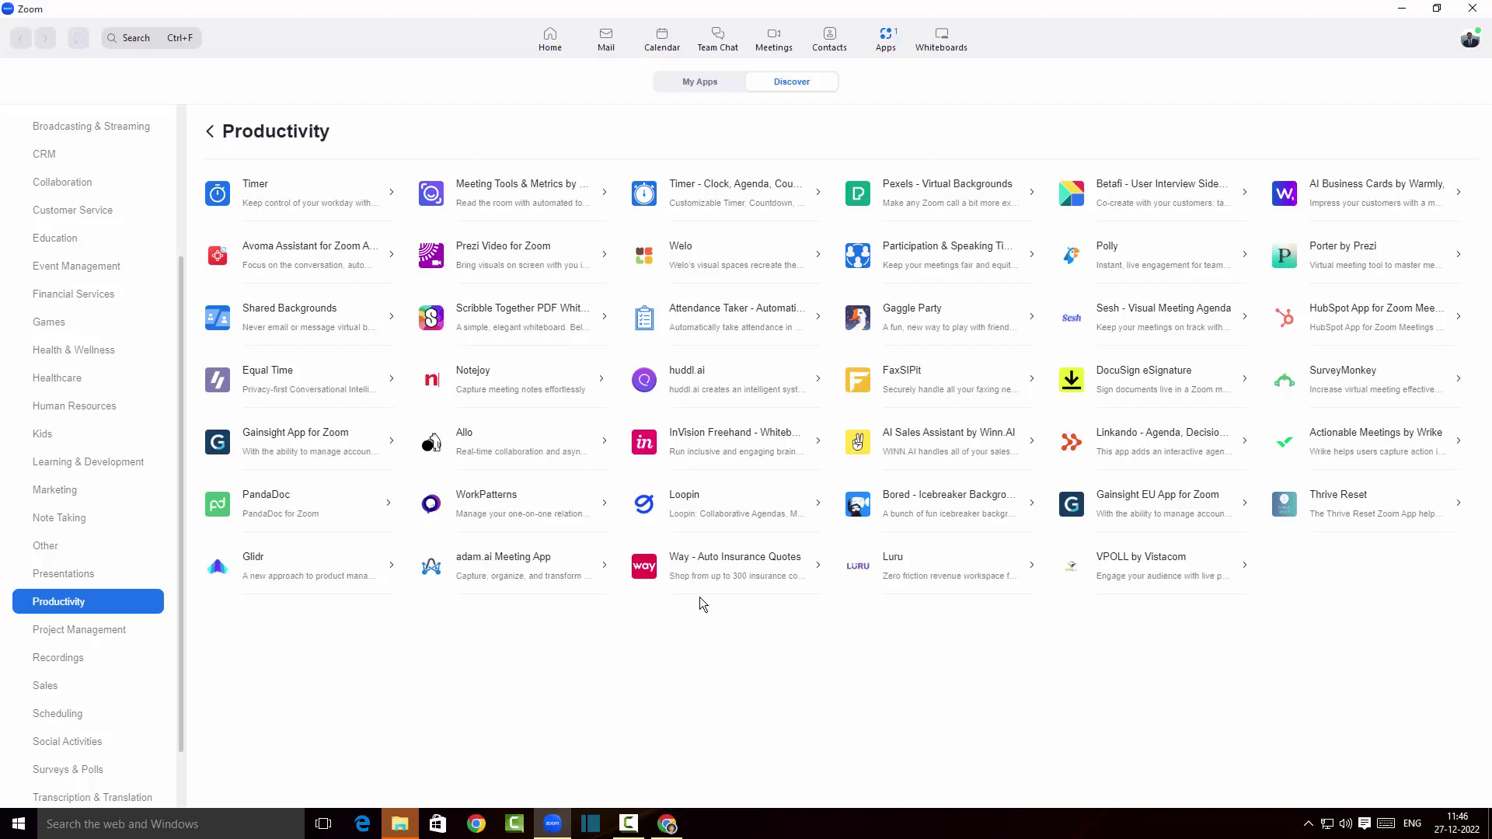
- Review the SurveyMonkey app's details page and return to the Productivity app list
left_click(1344, 384)
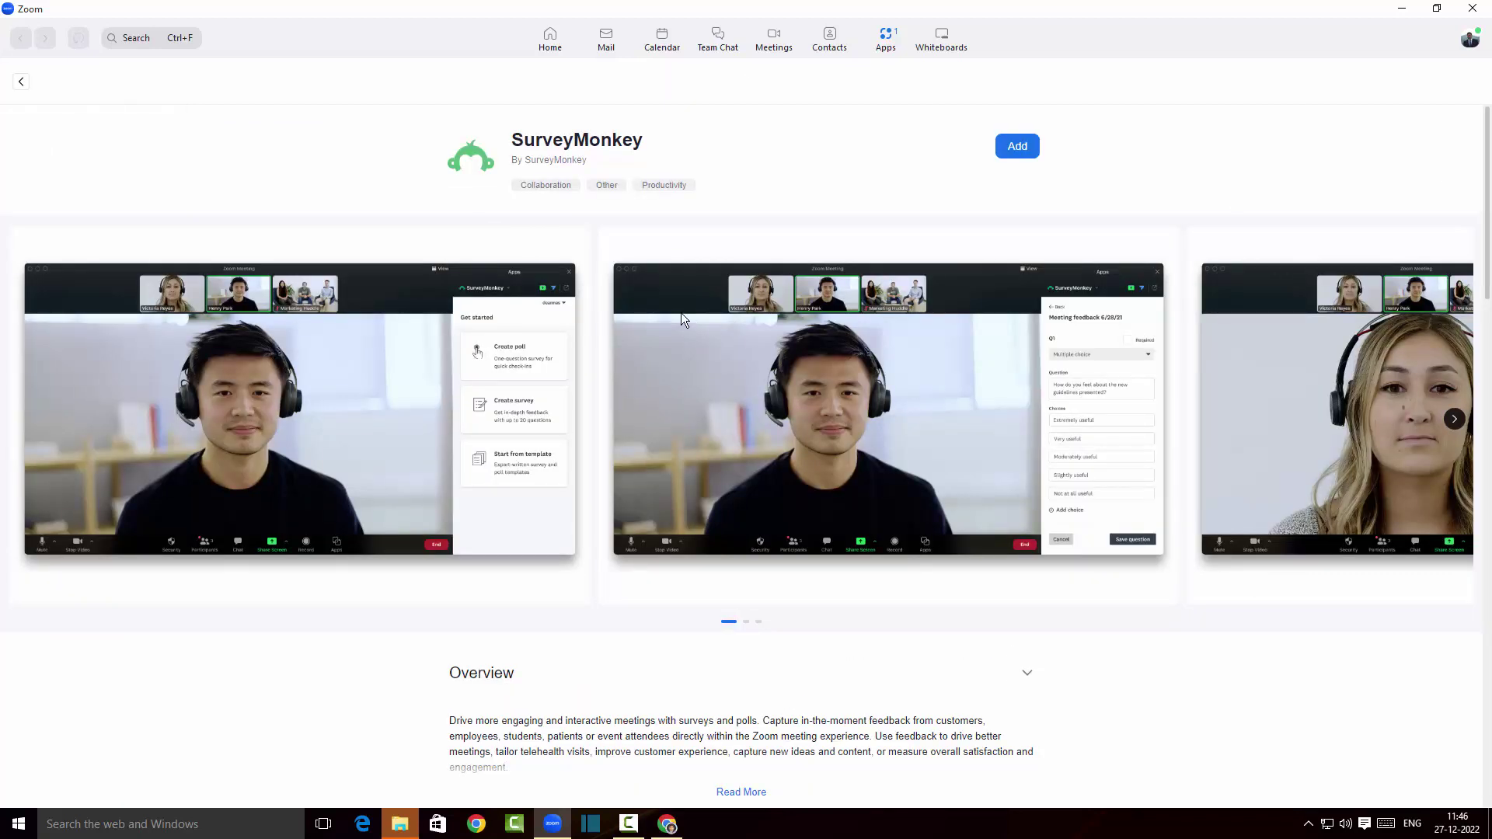
scroll(697, 311, "down", 4)
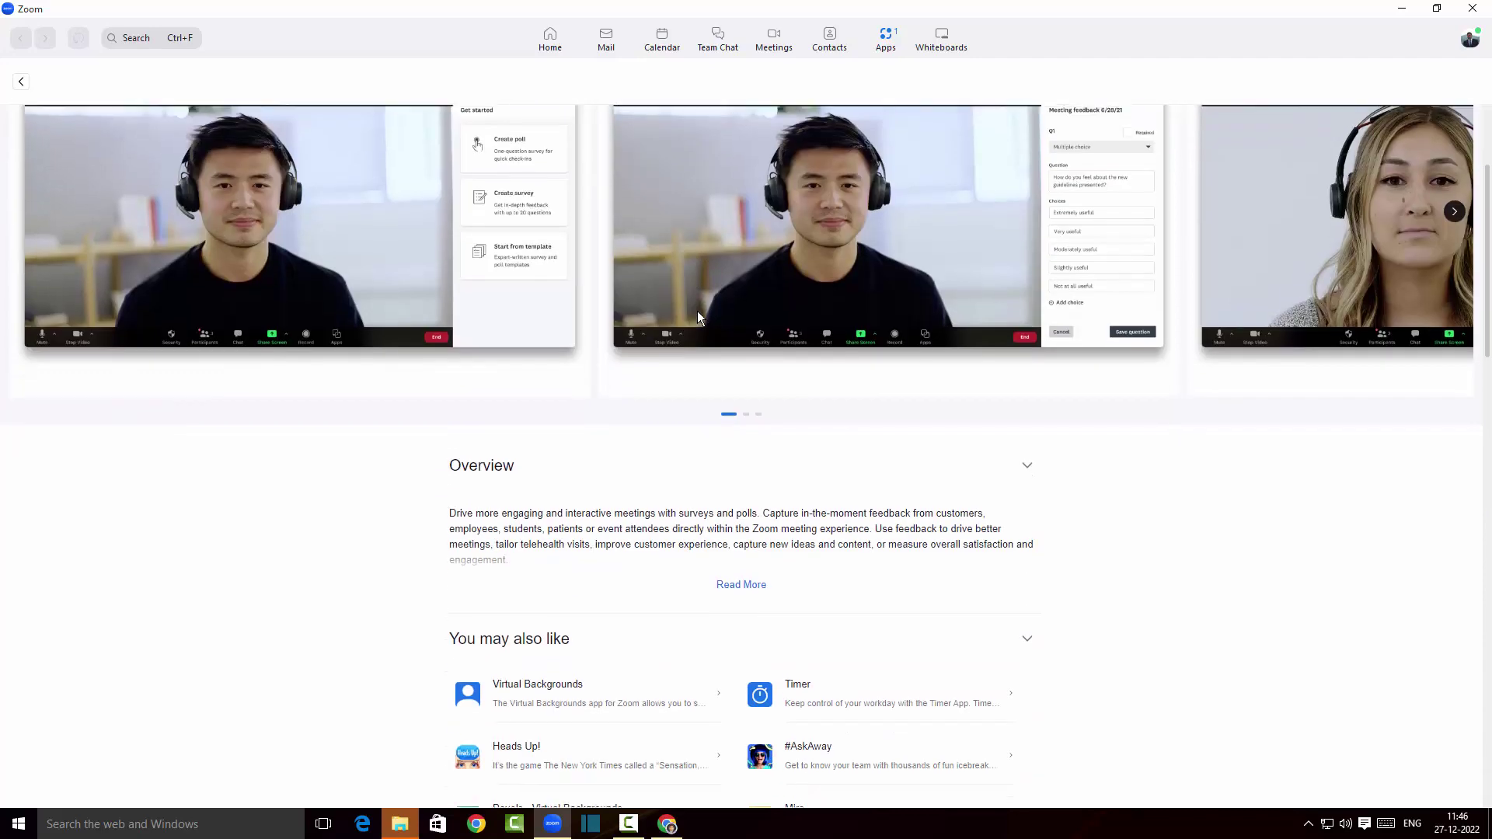
scroll(697, 309, "down", 3)
scroll(698, 311, "up", 7)
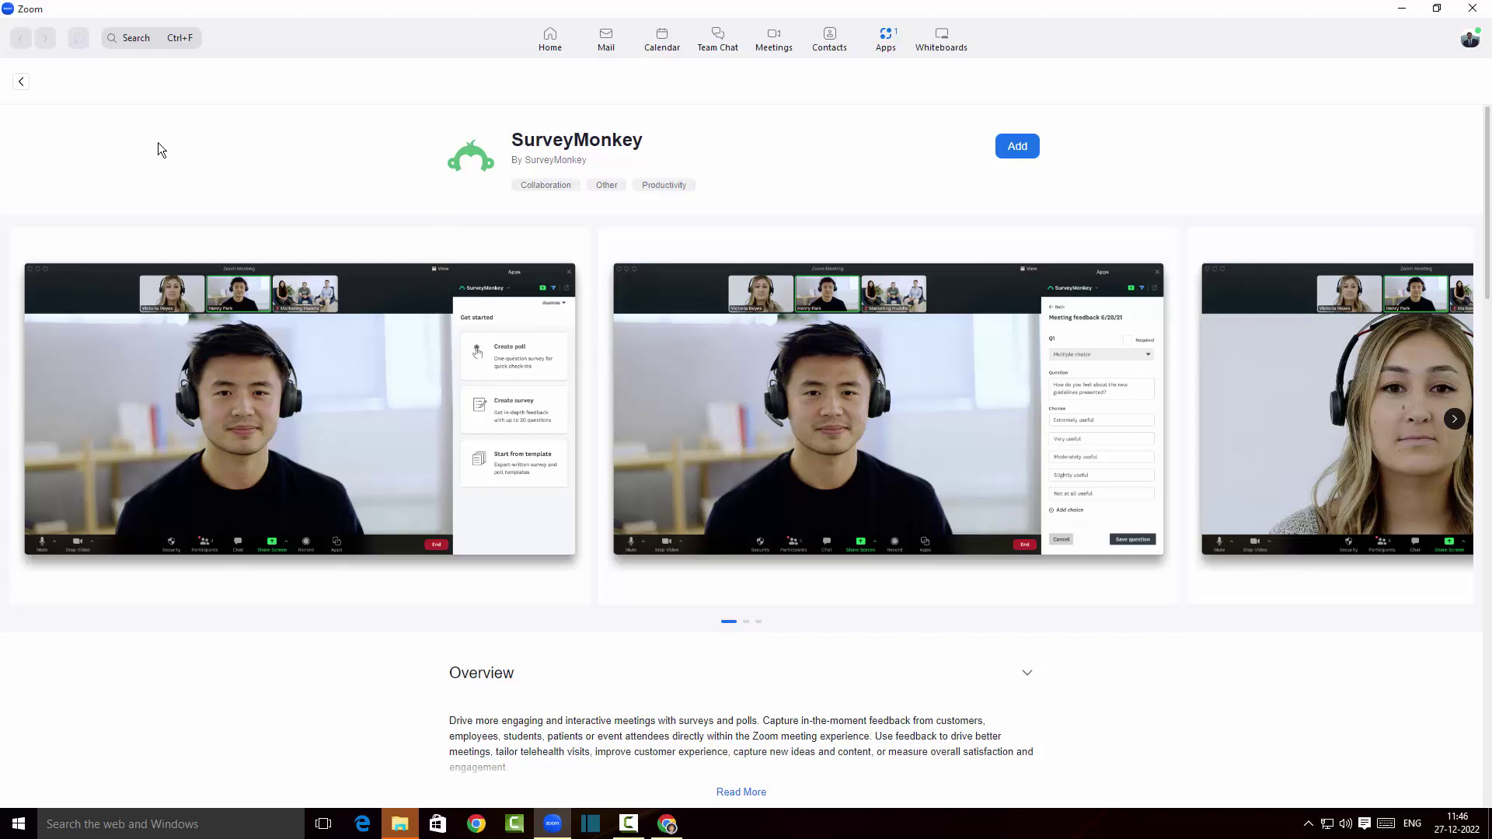
left_click(20, 82)
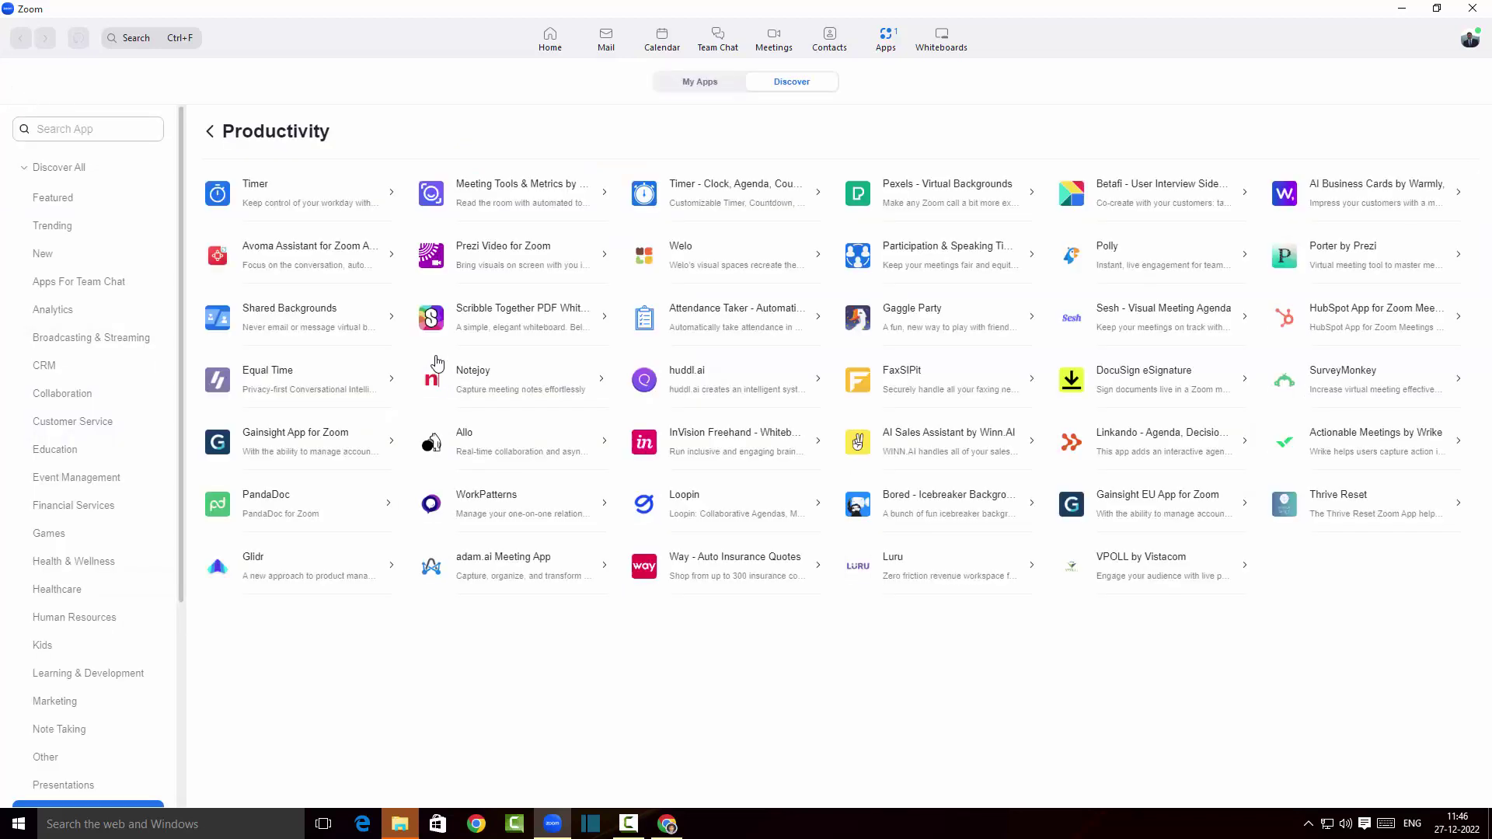
- View the Note Taking apps, then look through the full Discover All listing
scroll(78, 451, "down", 2)
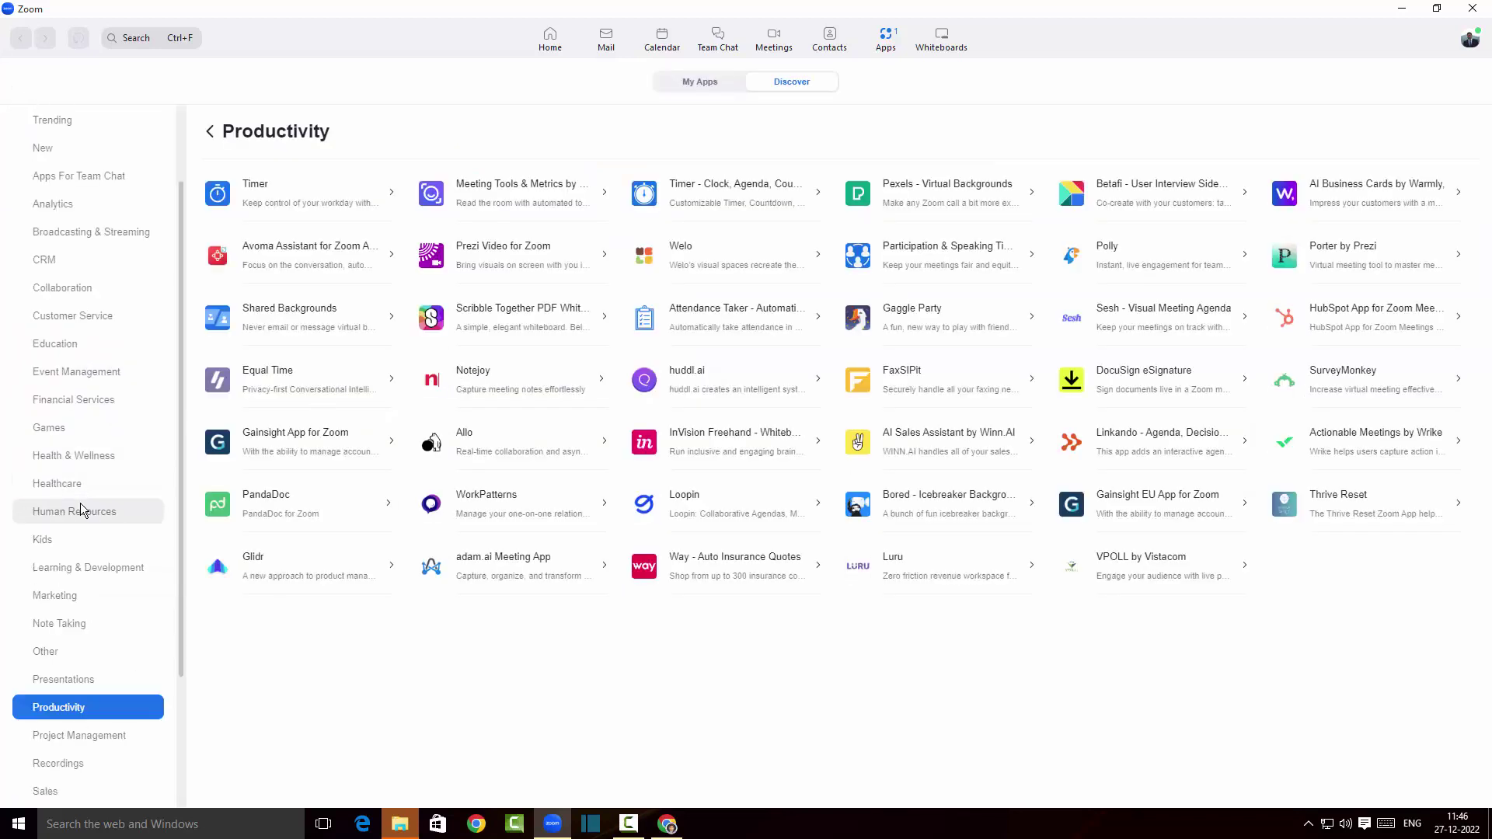
left_click(91, 621)
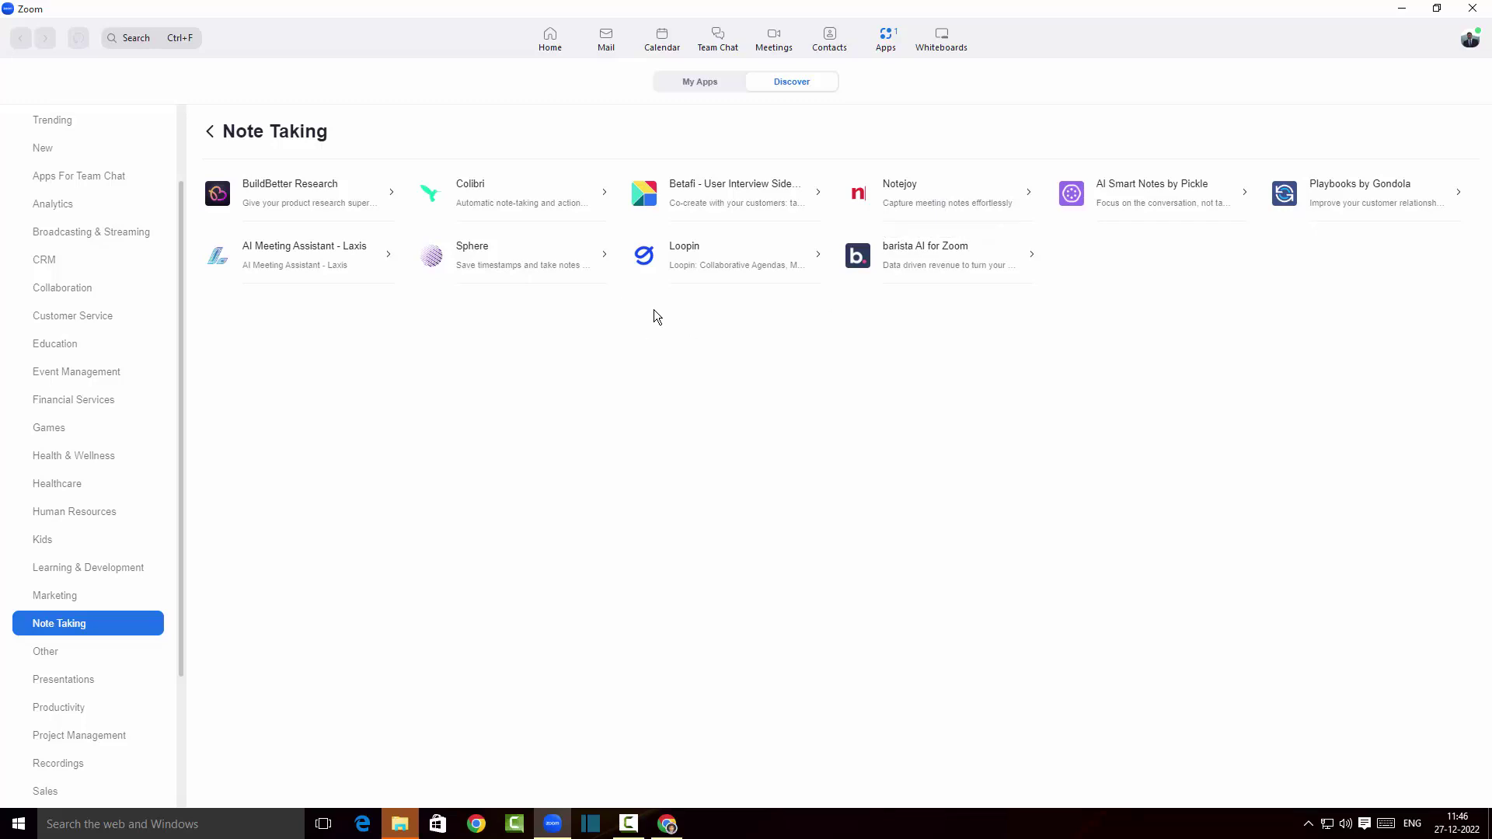
scroll(77, 366, "up", 3)
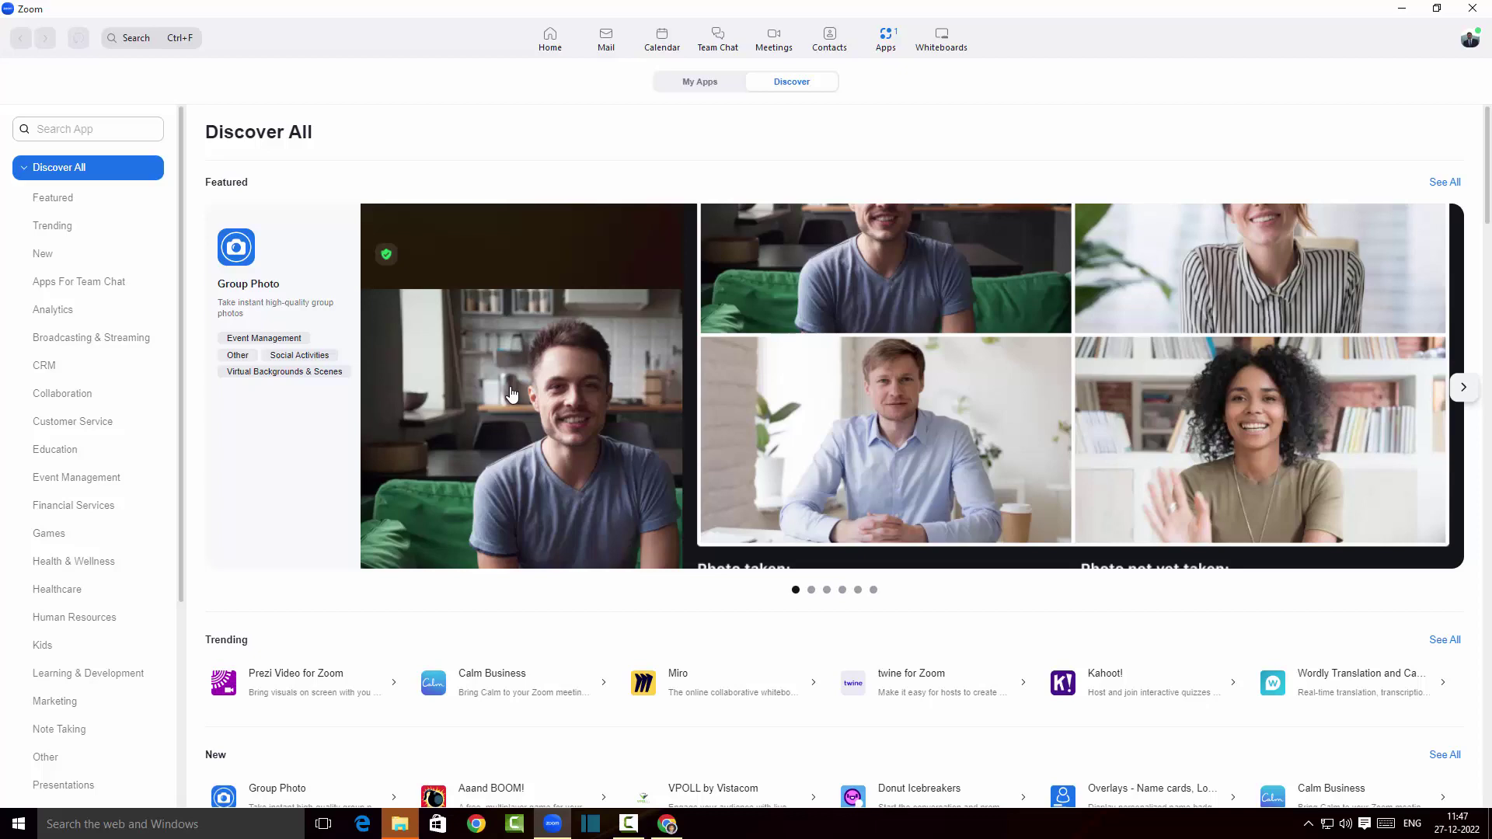
scroll(473, 493, "down", 5)
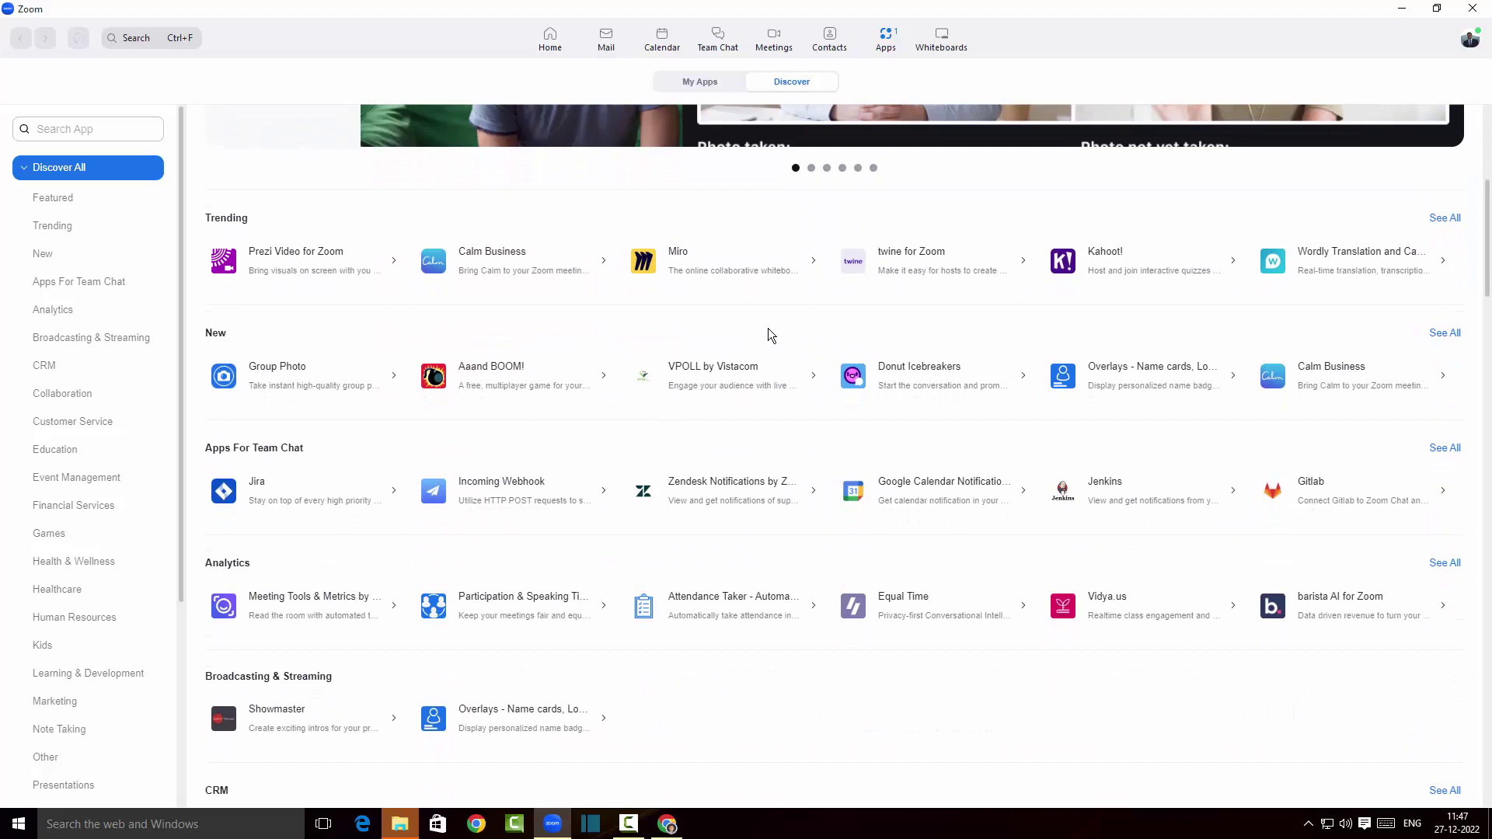
- Go from app discovery to managing the added apps, remove HubSpot App for Zoom Meetings without giving a reason, and switch back to Zoom
scroll(770, 334, "up", 5)
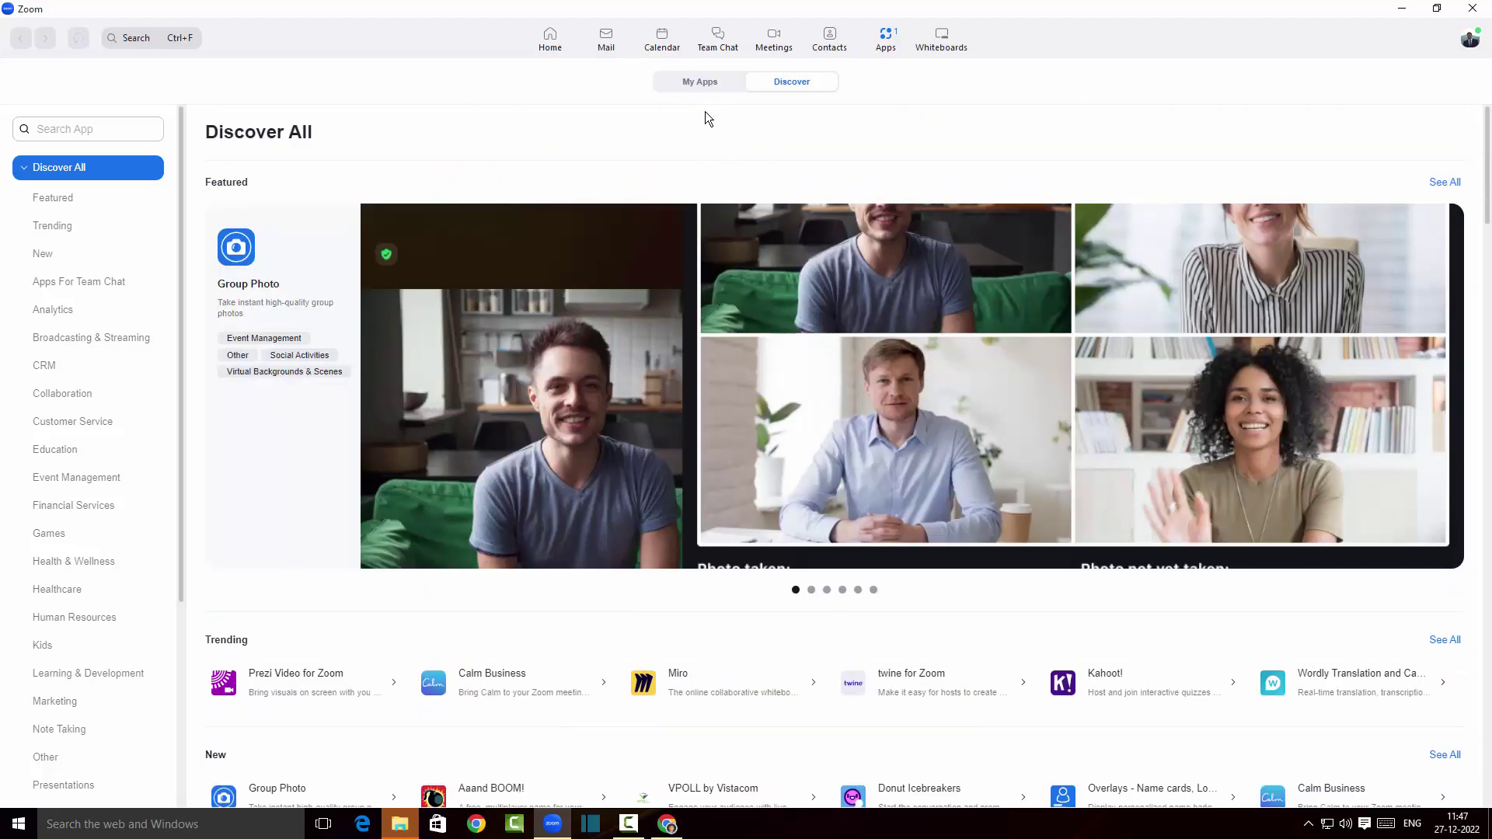
left_click(710, 86)
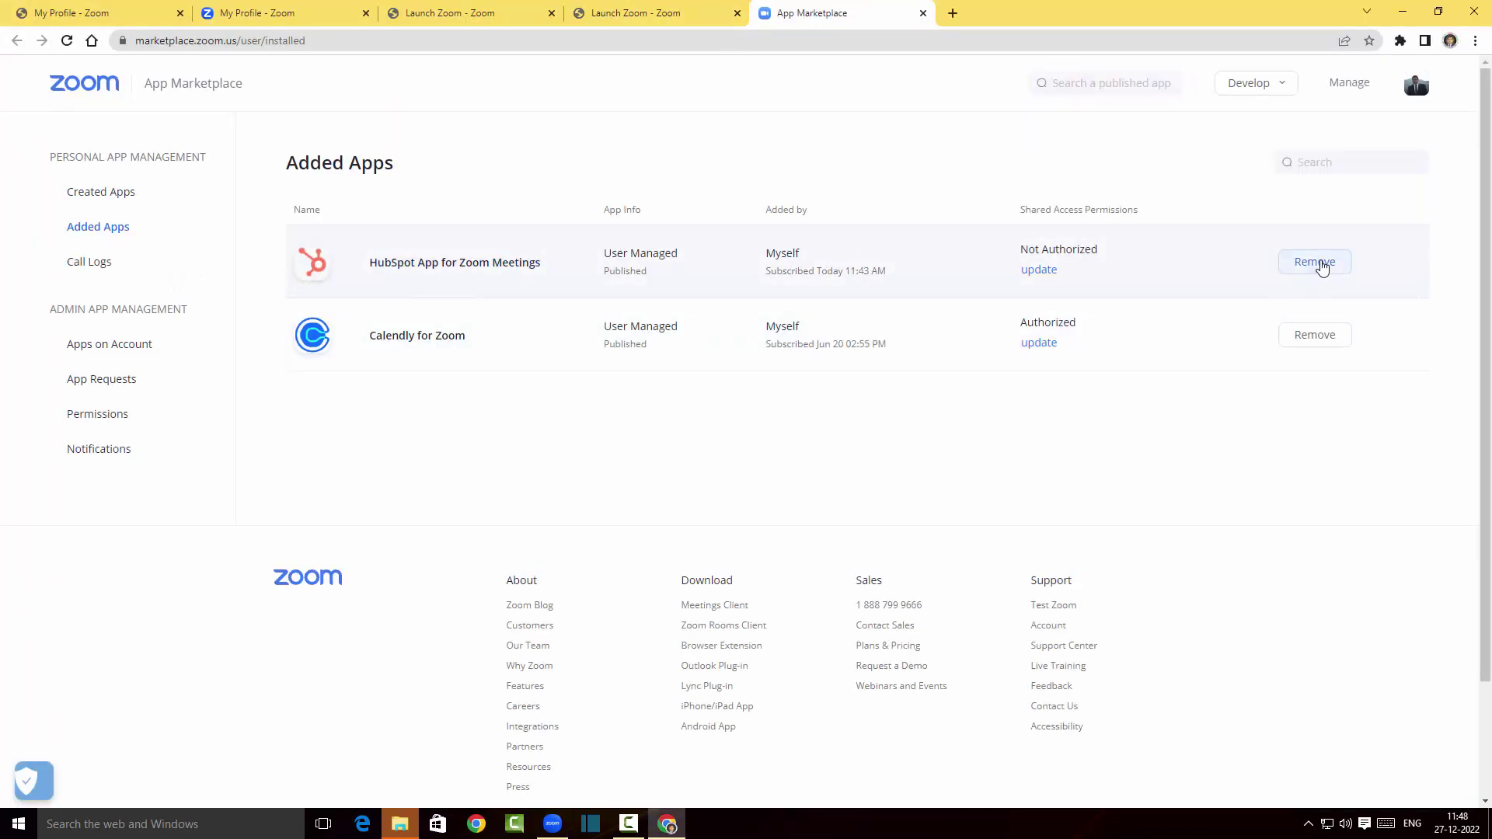
left_click(1321, 264)
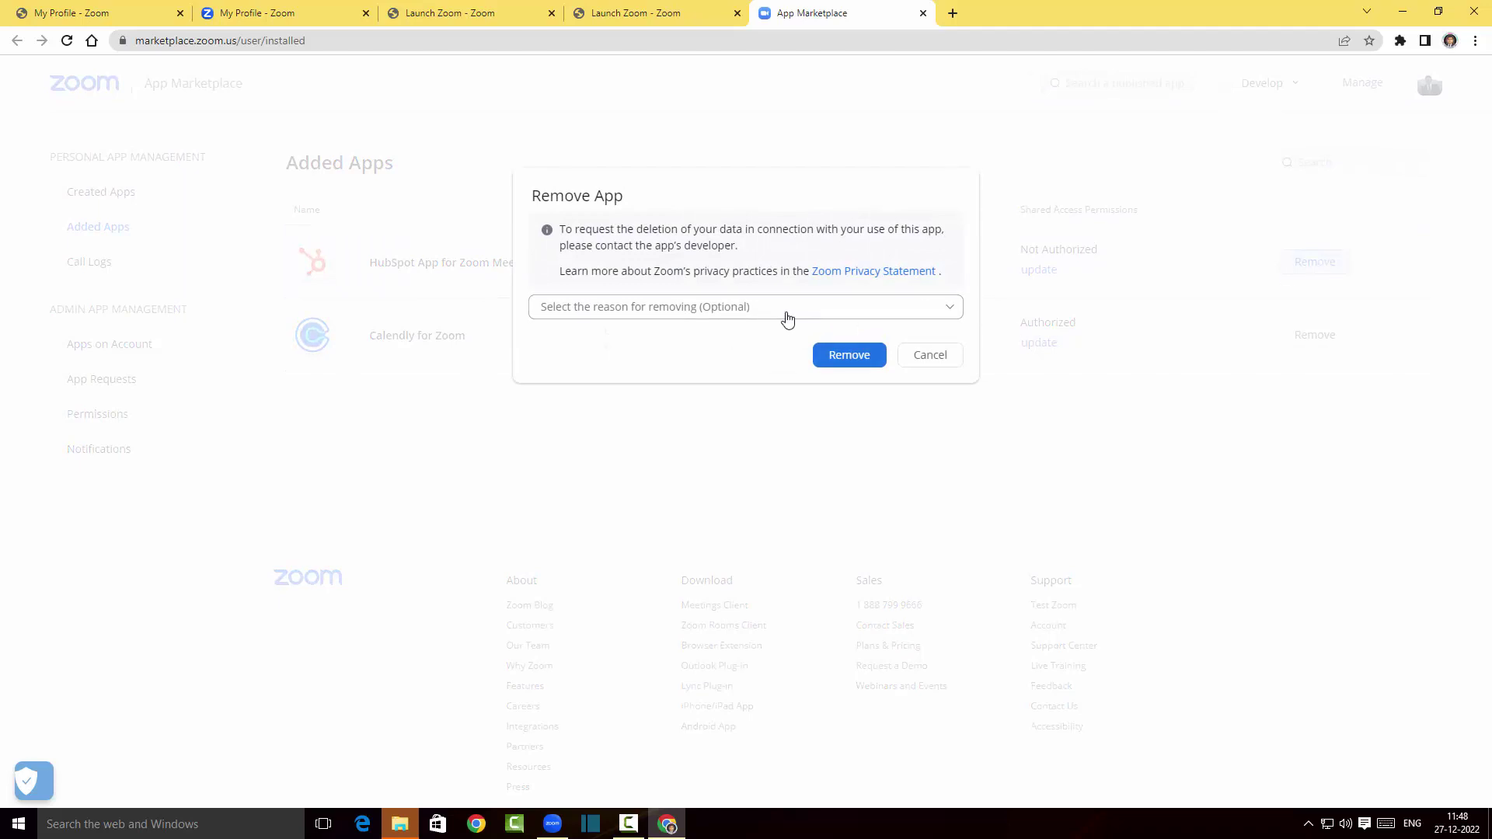
left_click(788, 316)
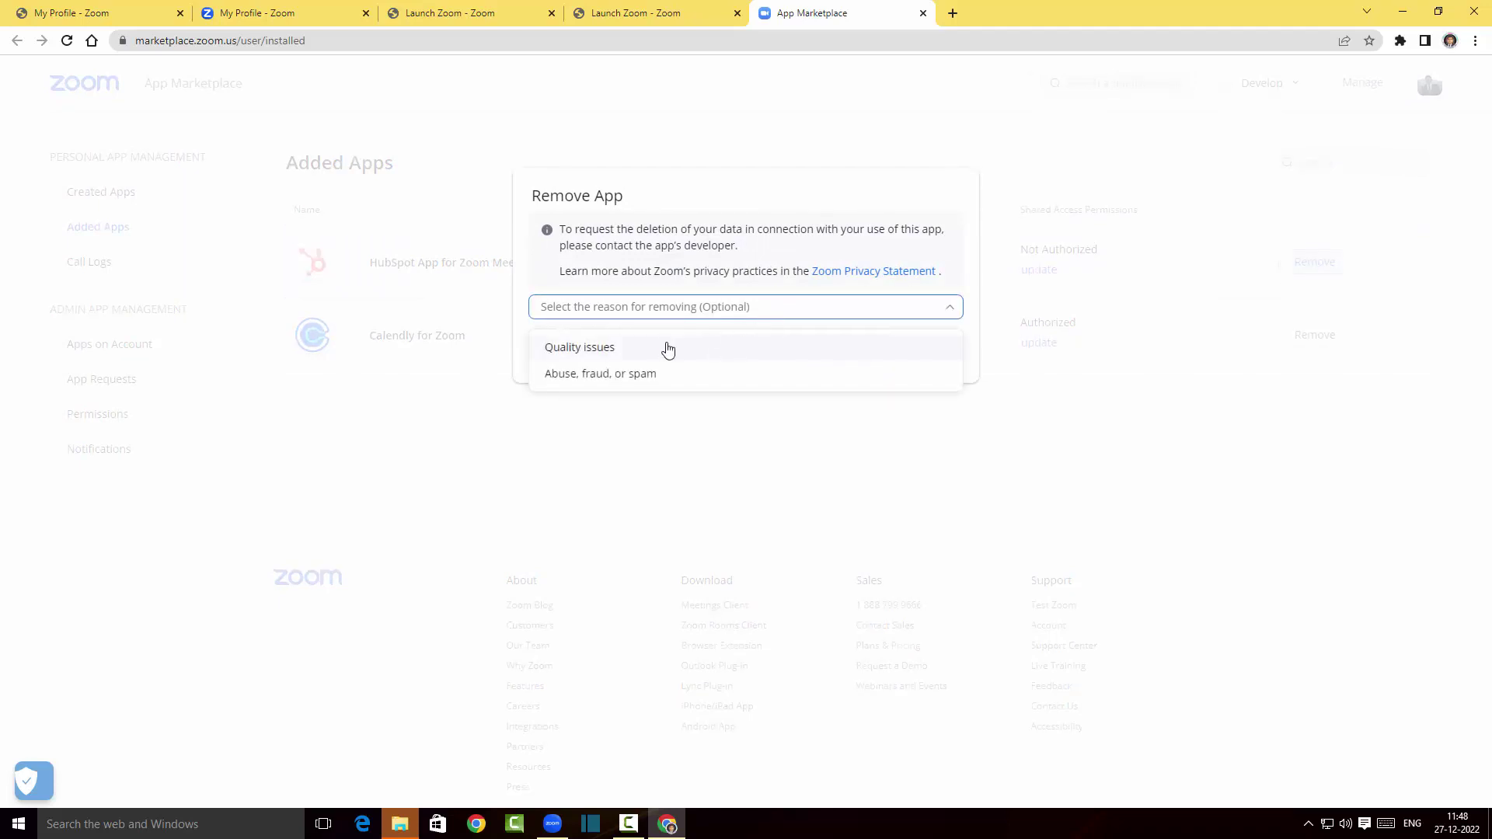
left_click(756, 316)
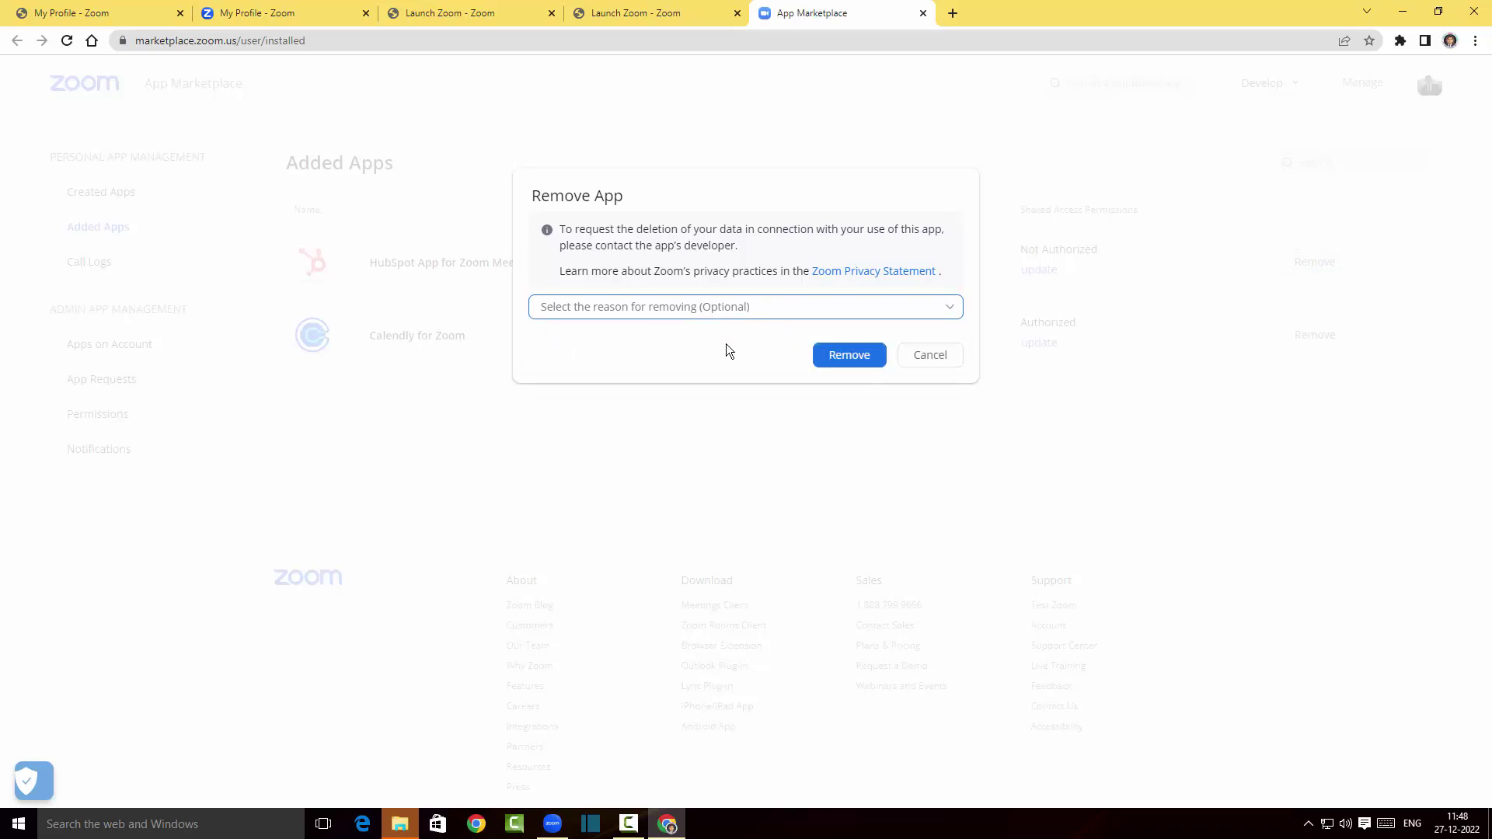
left_click(850, 368)
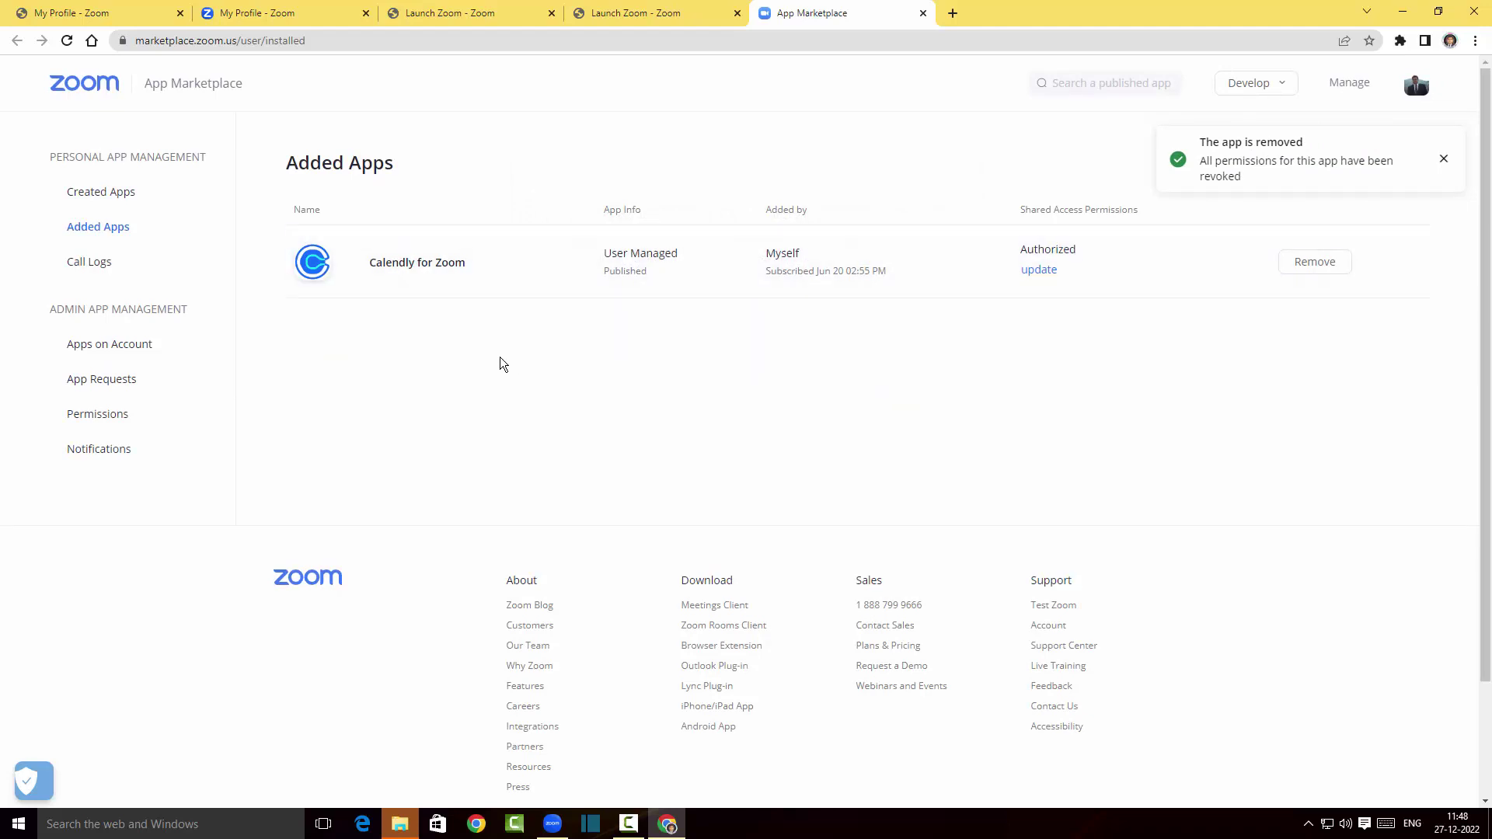
left_click(552, 824)
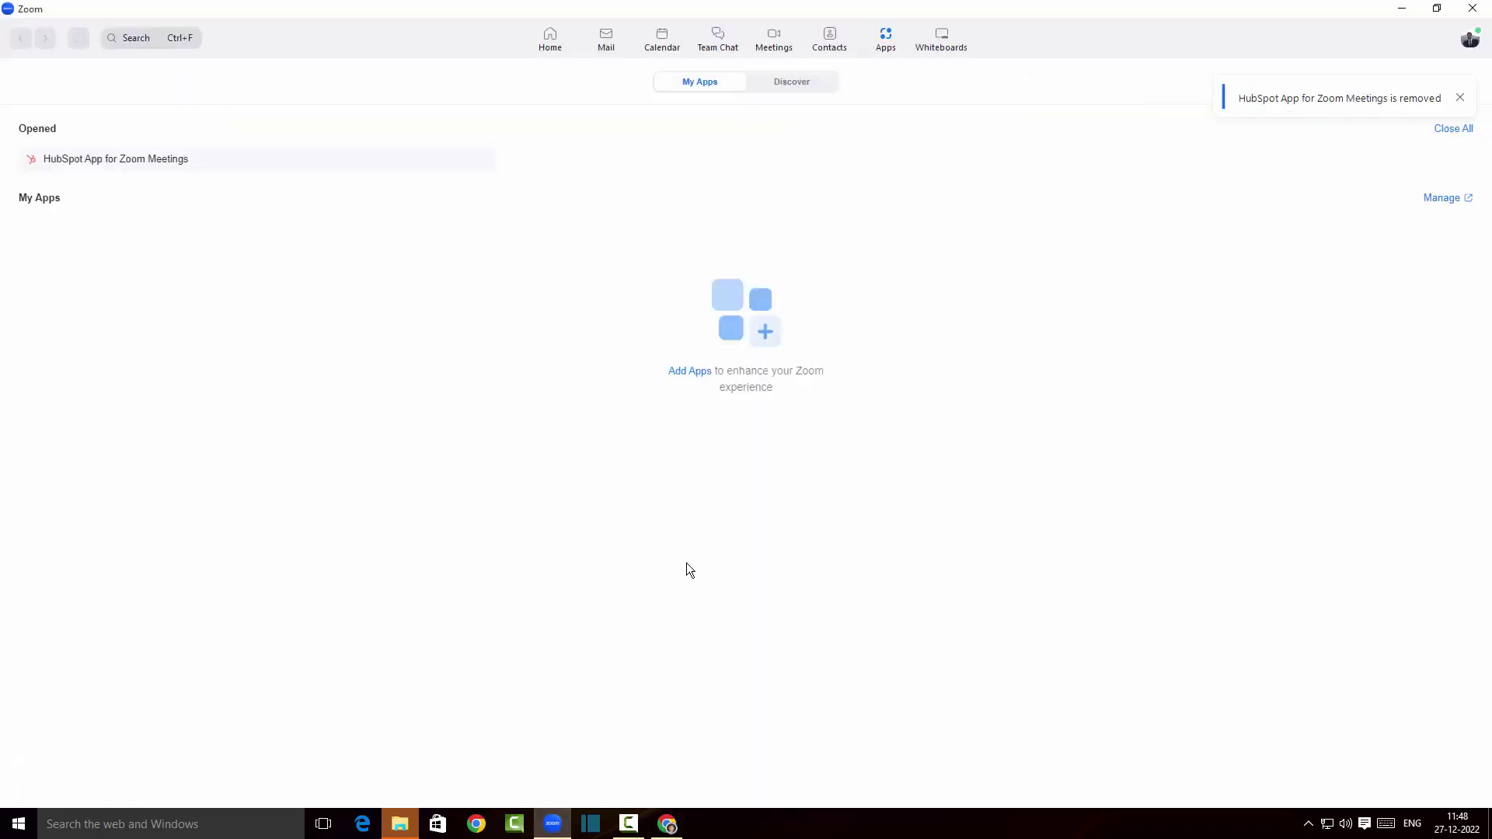